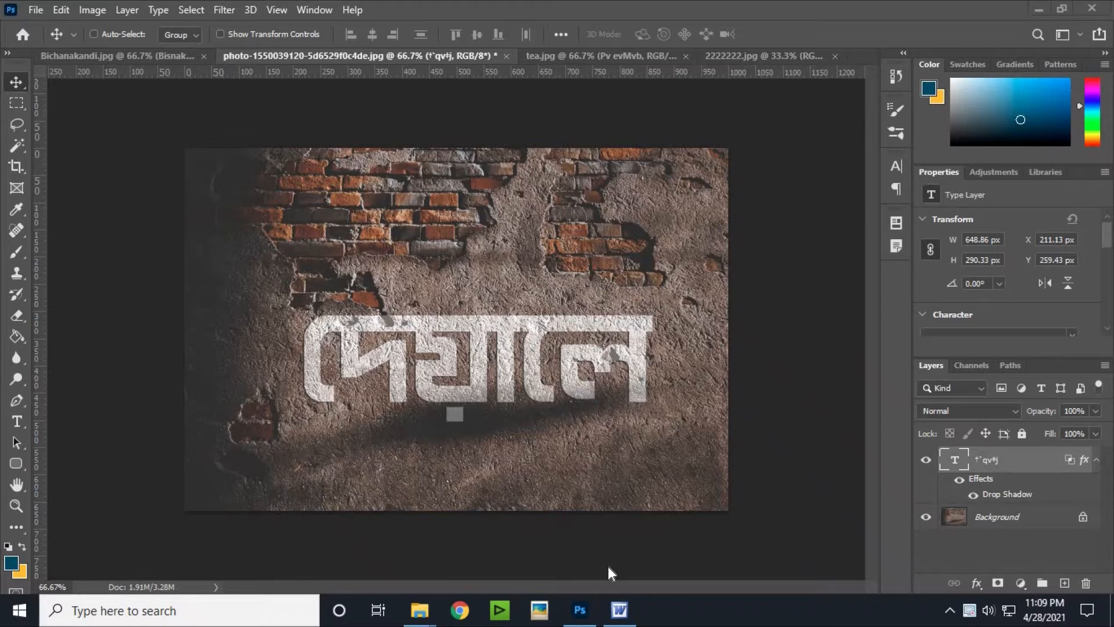
Step: Look through the finished text-blending examples in the open documents and return to the blank brick wall photo
left_click(742, 58)
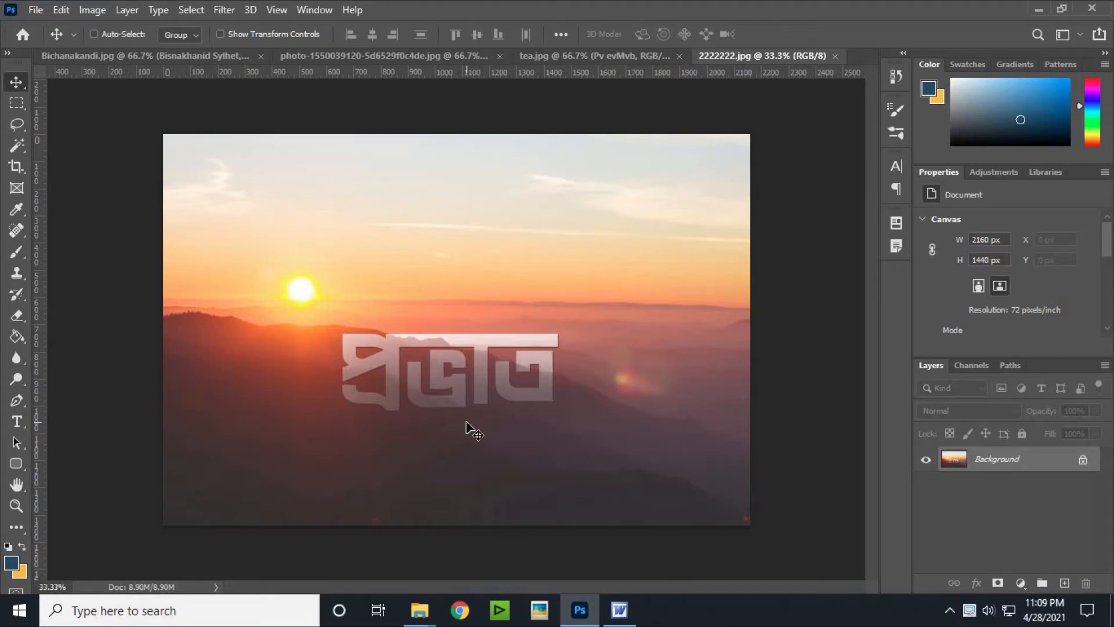
left_click(589, 58)
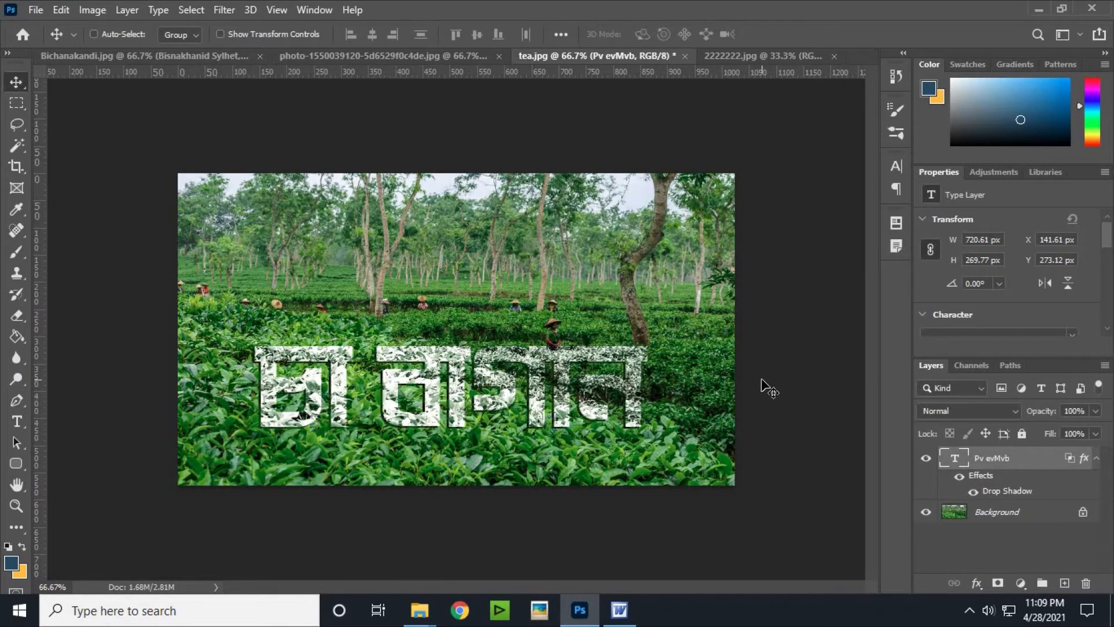
left_click(145, 57)
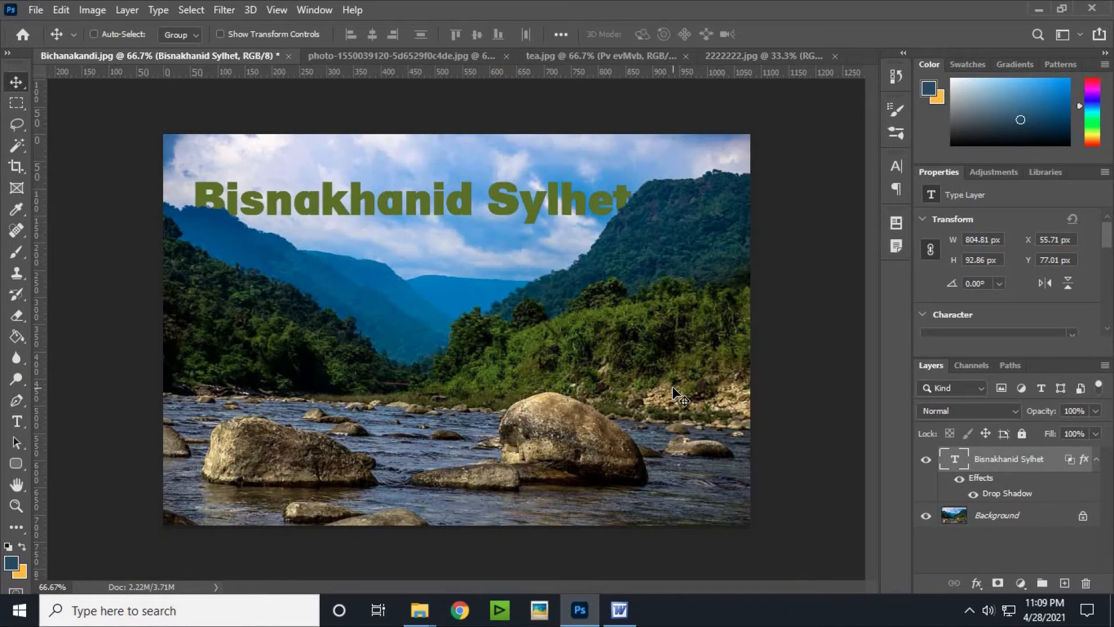
key("ctrl+shift+Tab")
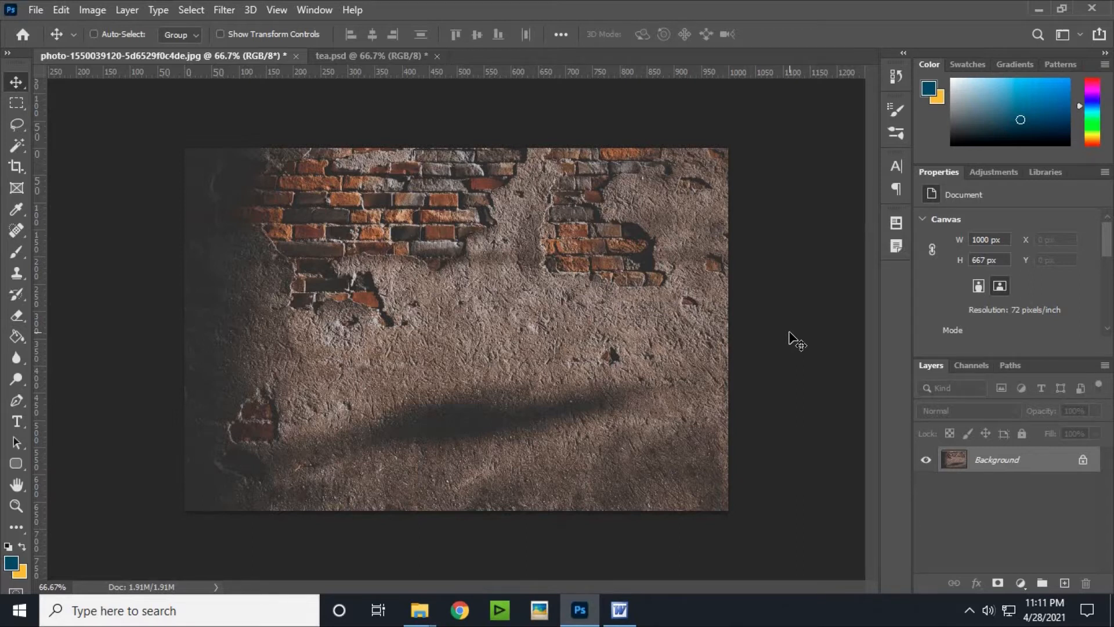
Step: Add a line of placeholder text on the plaster below the bricks and set its colour to white, ffffff
left_click(17, 425)
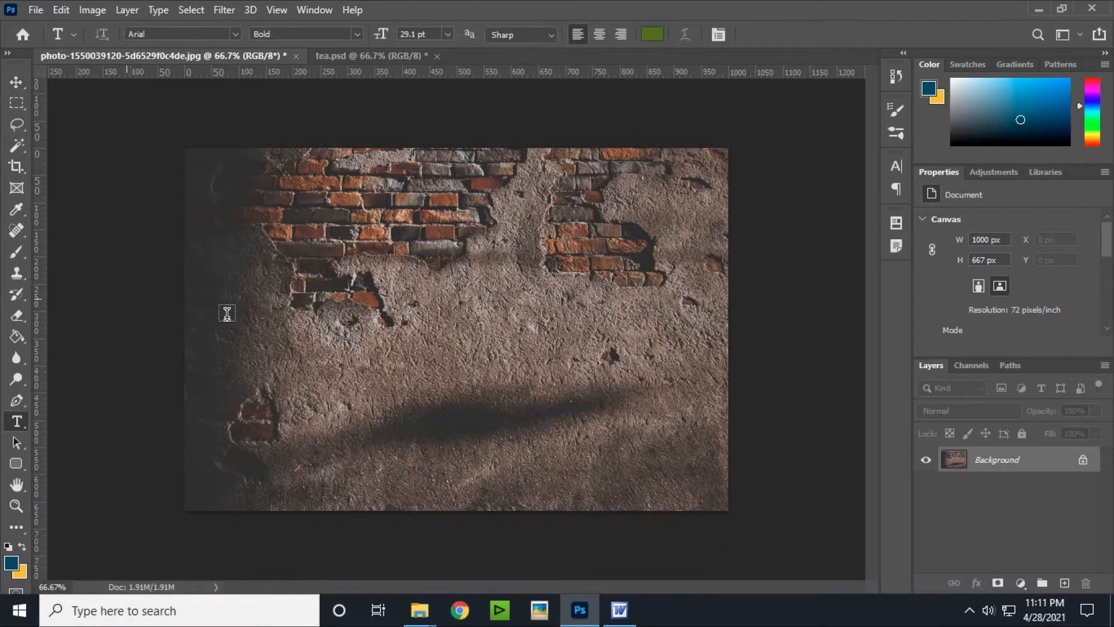
left_click(366, 360)
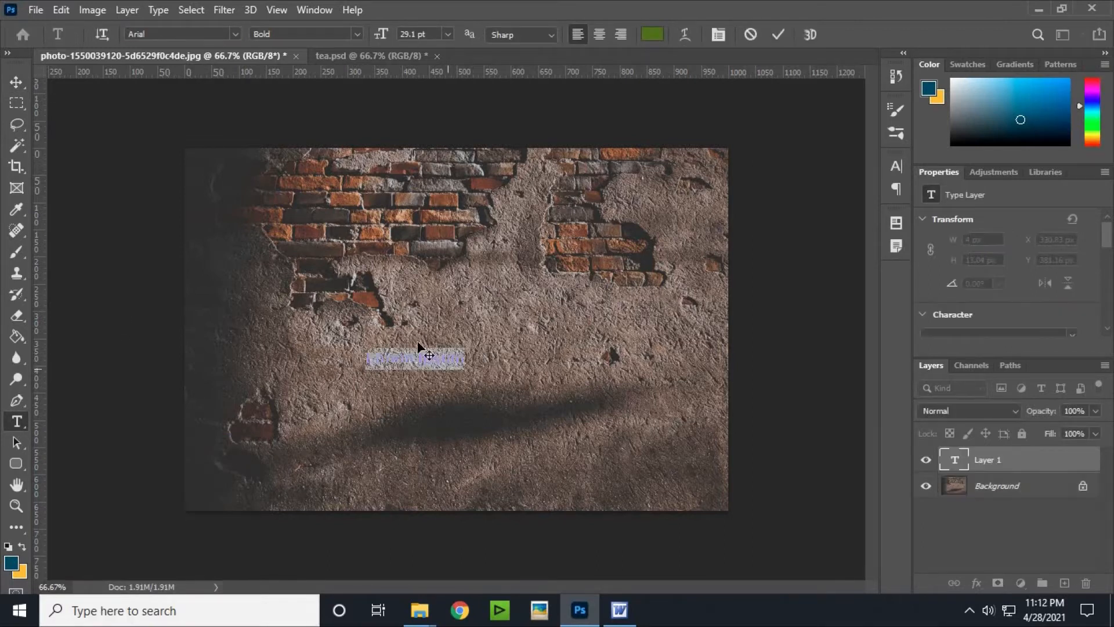
left_click(427, 360)
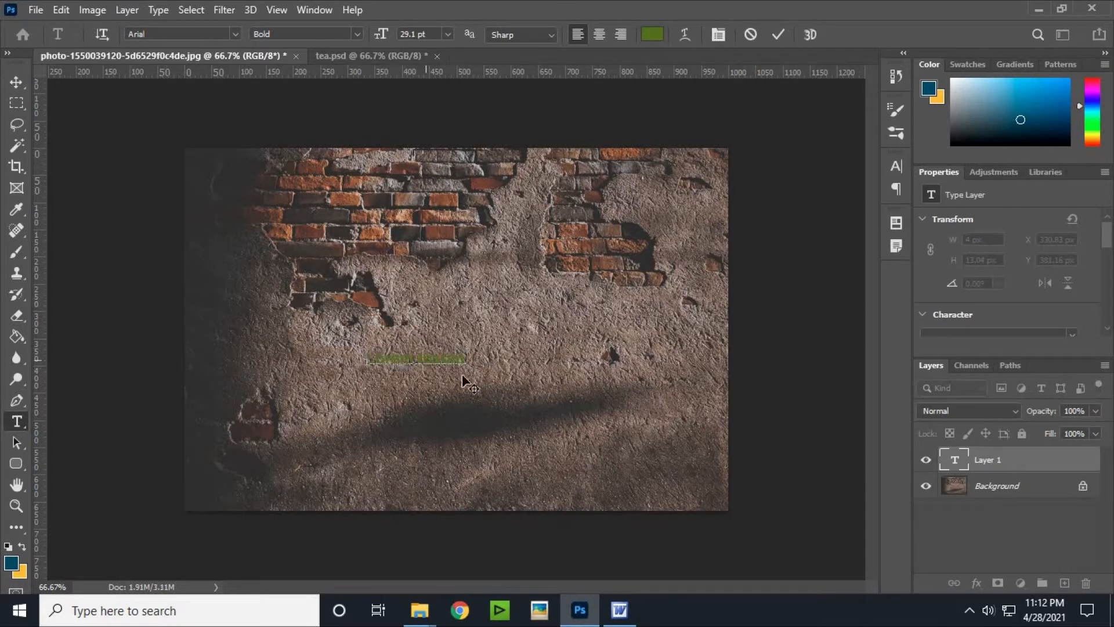
double_click(436, 358)
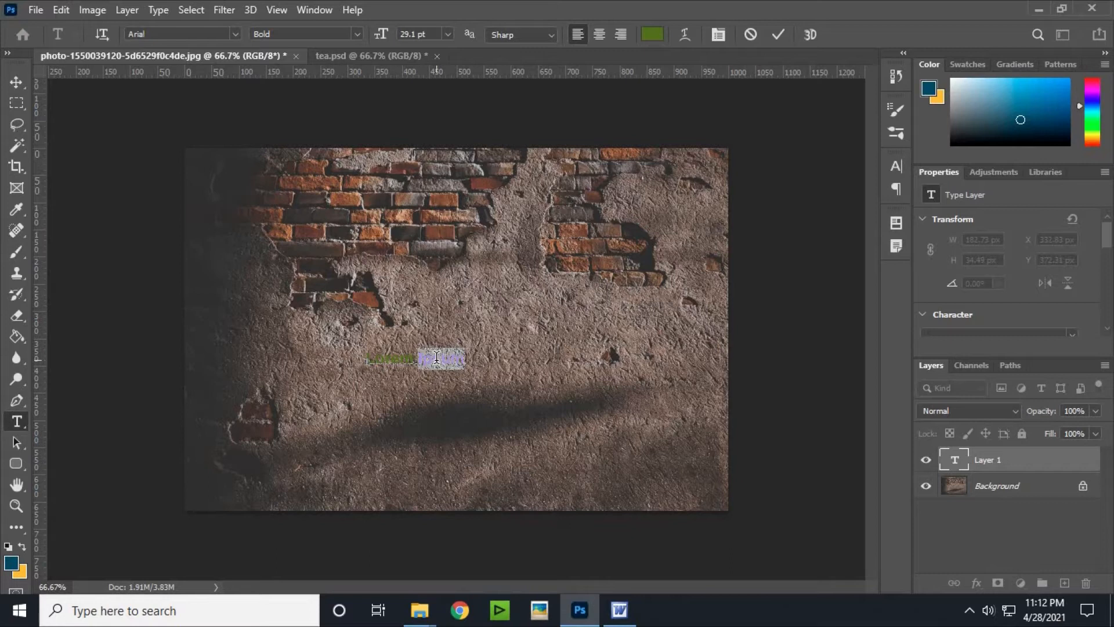
triple_click(400, 355)
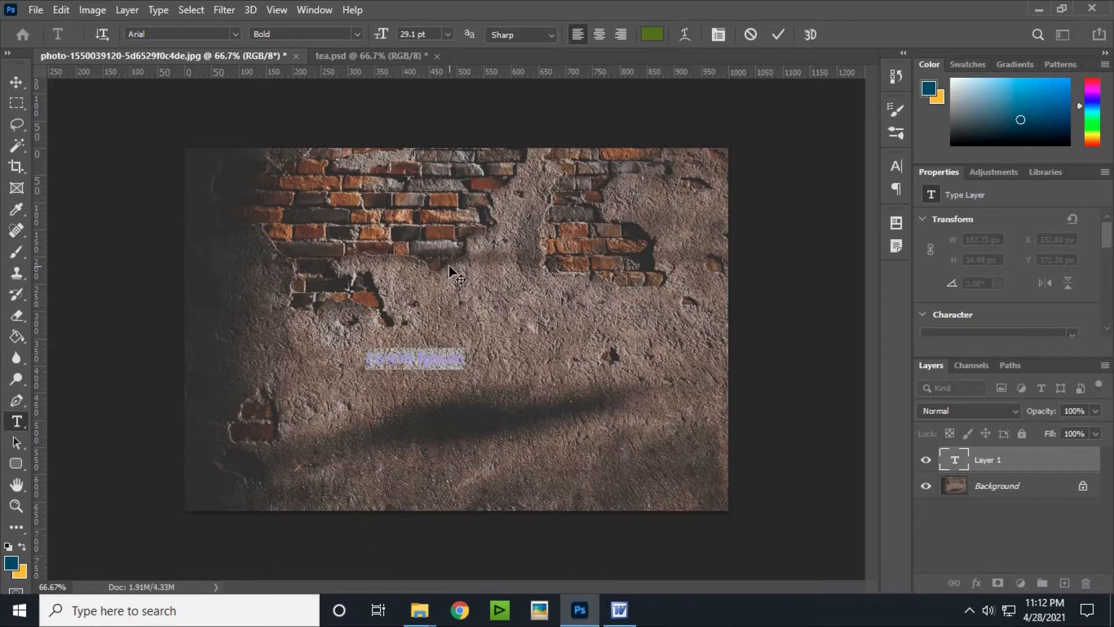
left_click(654, 37)
type("ffffff")
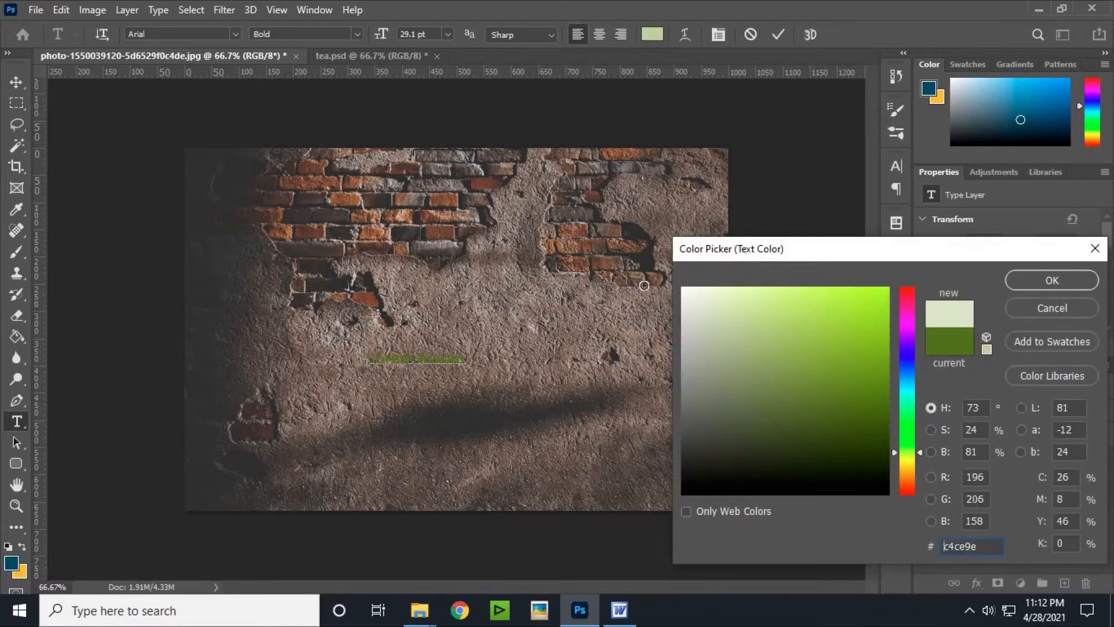
left_click(1073, 280)
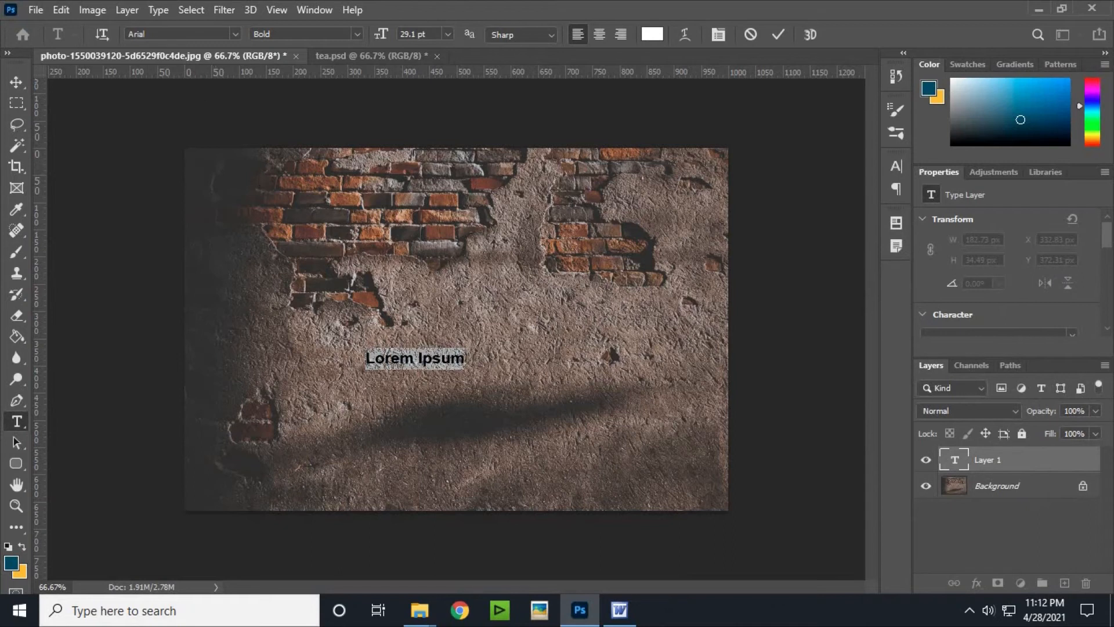
Step: Set the text's font to Lipi Padmo ANSI V1 Bold and replace the placeholder wording with দেয়াল
left_click(137, 34)
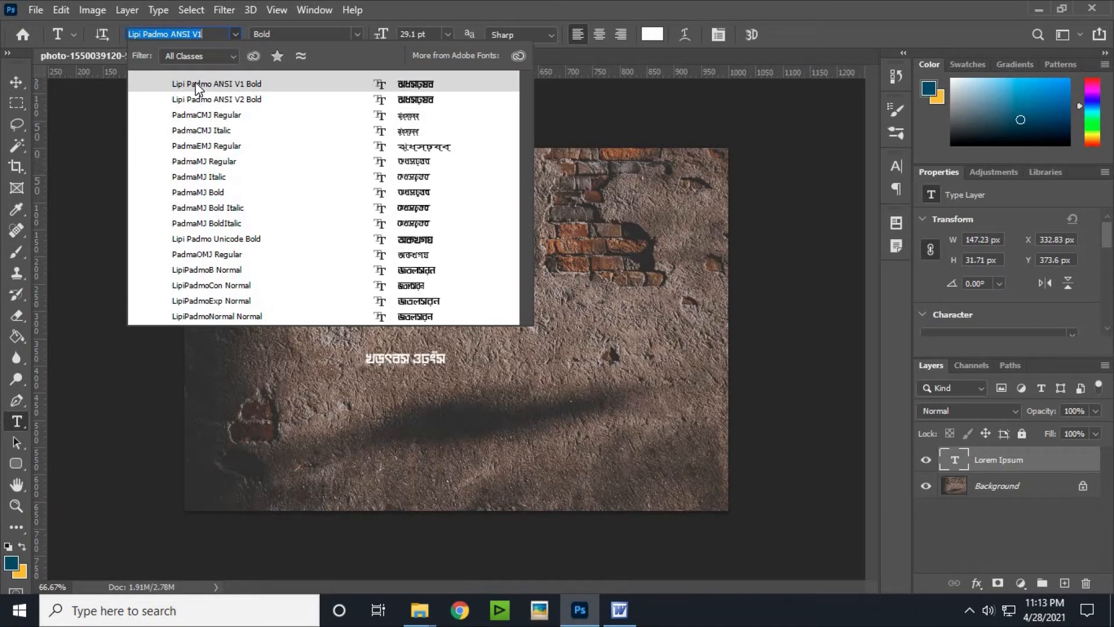
left_click(195, 84)
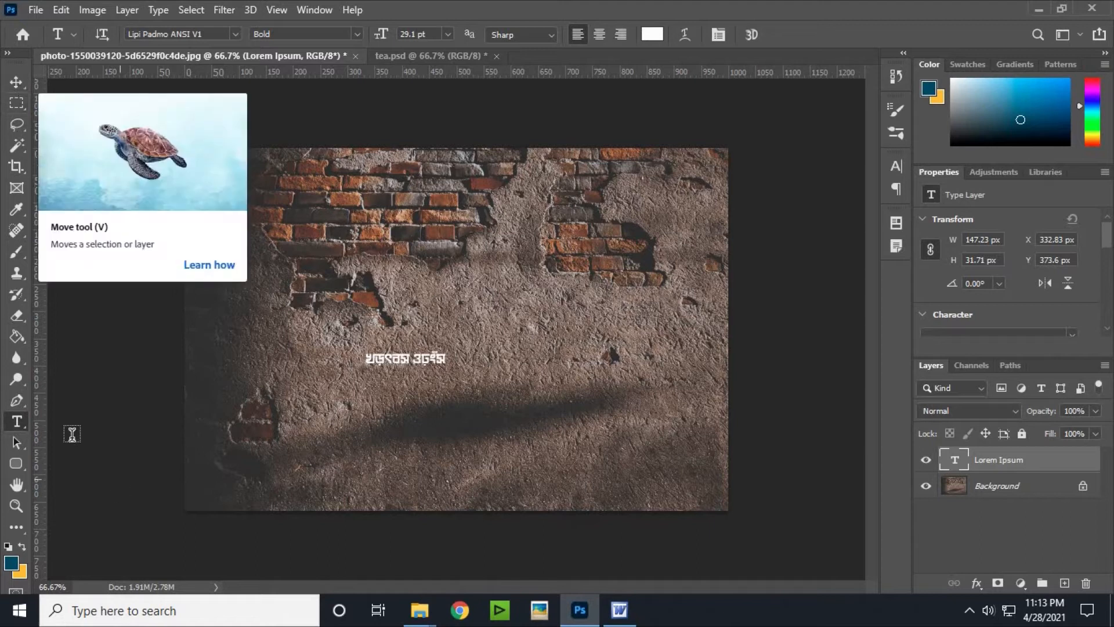
triple_click(423, 358)
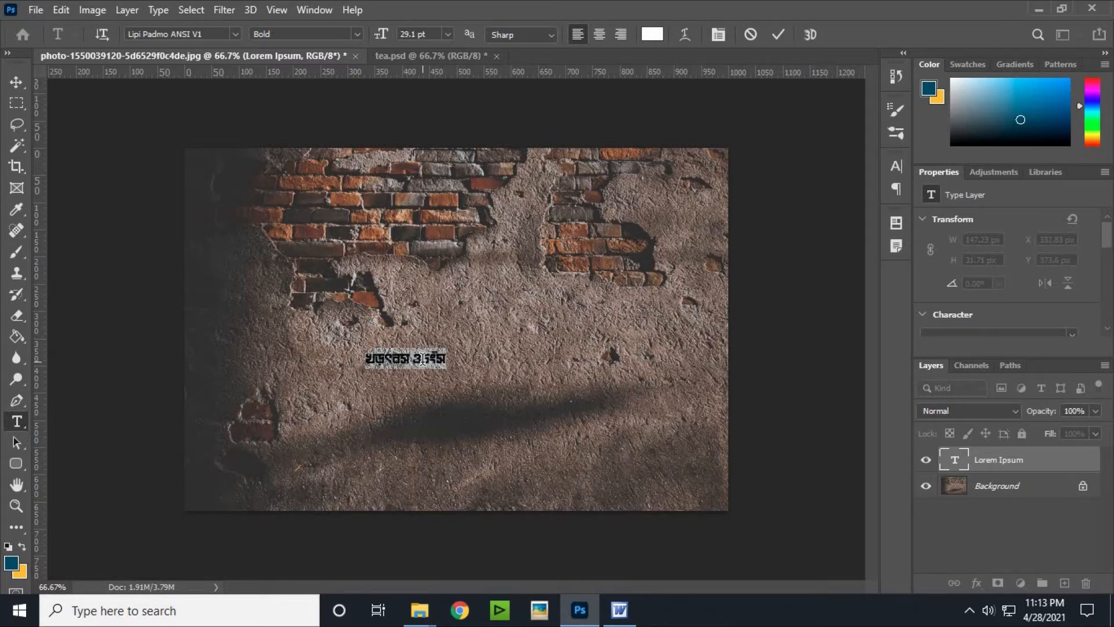
key("BackSpace")
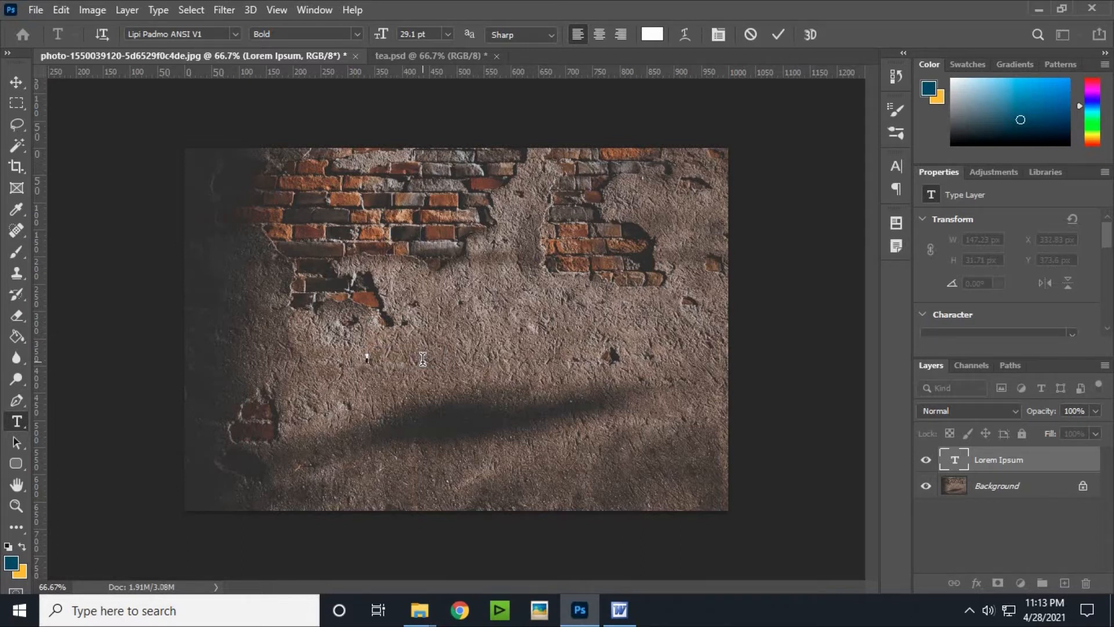
type("দেয়াল")
left_click(17, 85)
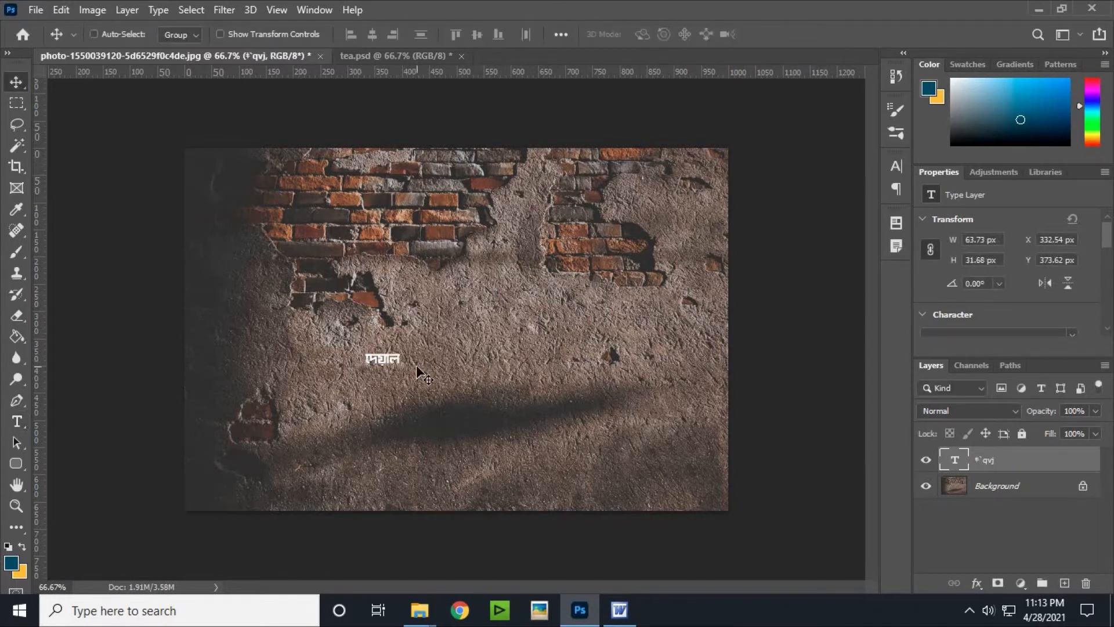
Step: Scale the word proportionally to about 889% and position it on the plaster below the bricks
key("ctrl+t")
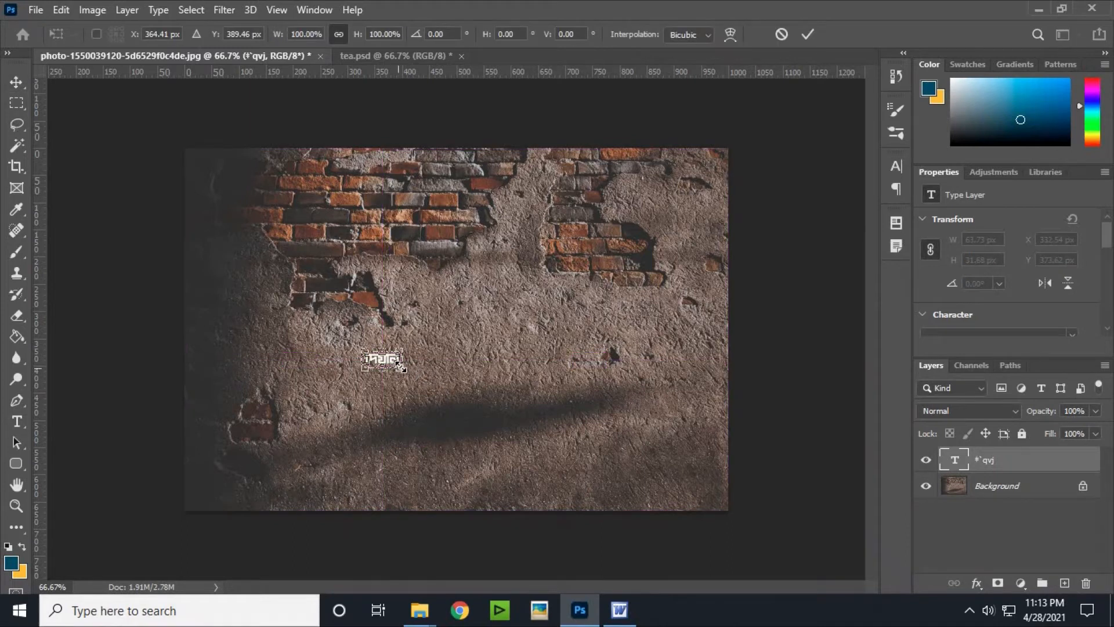
left_click_drag(402, 369, 624, 479)
left_click_drag(471, 353, 446, 304)
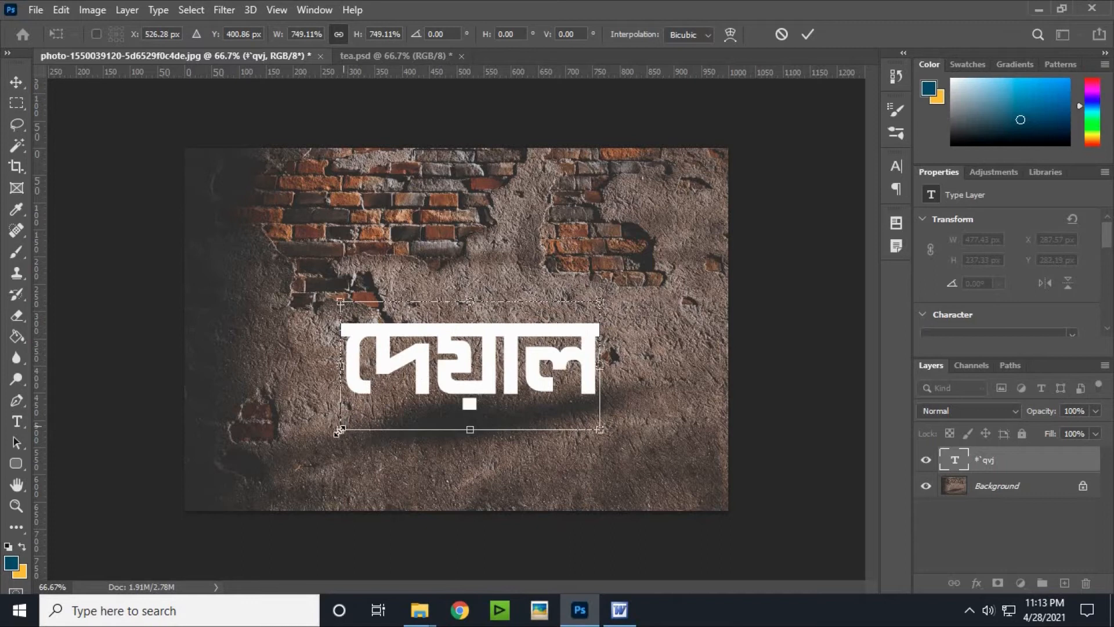
left_click_drag(326, 447, 310, 457)
left_click_drag(600, 302, 614, 301)
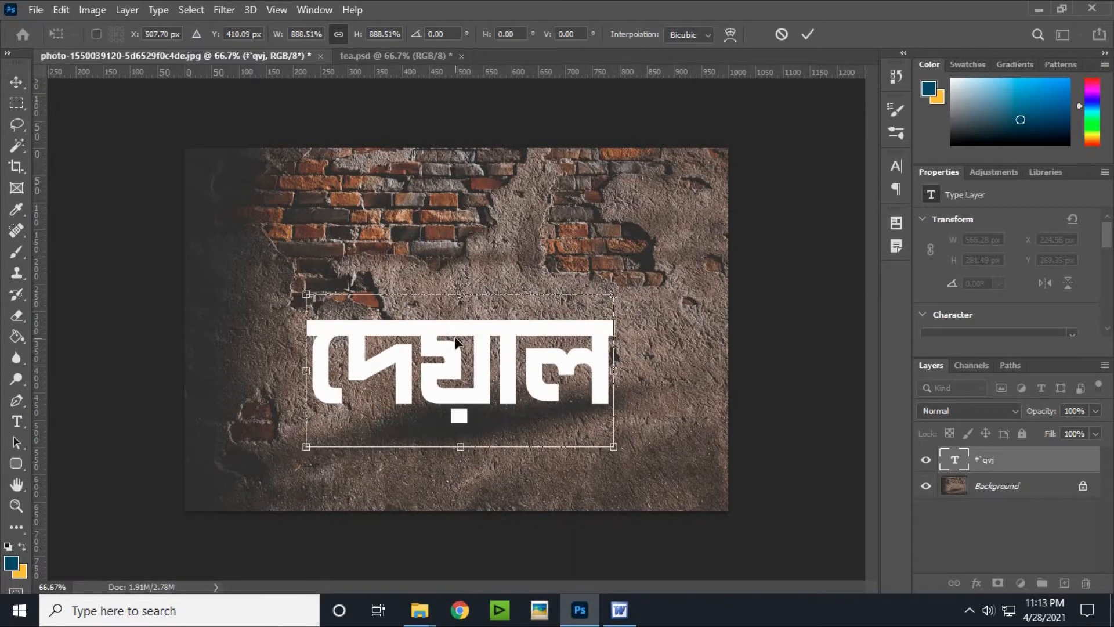
key("Return")
Step: Replace the word's flat-topped leading vowel sign with the variant that has a rounded upper corner
left_click(17, 421)
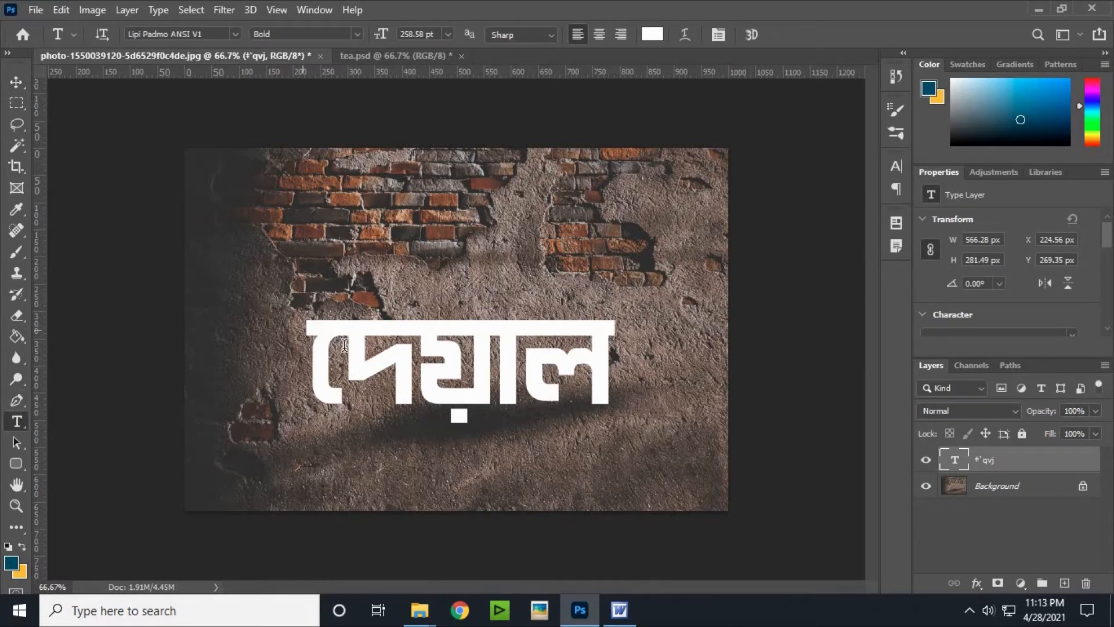
left_click(502, 374)
key("Left")
key("Left")
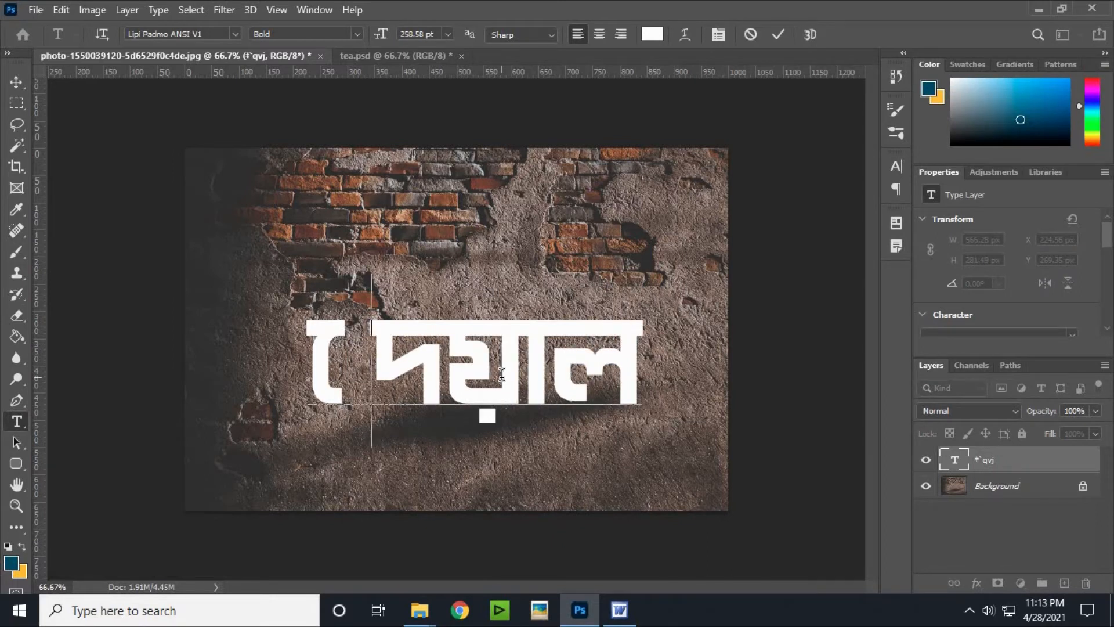
type("‡")
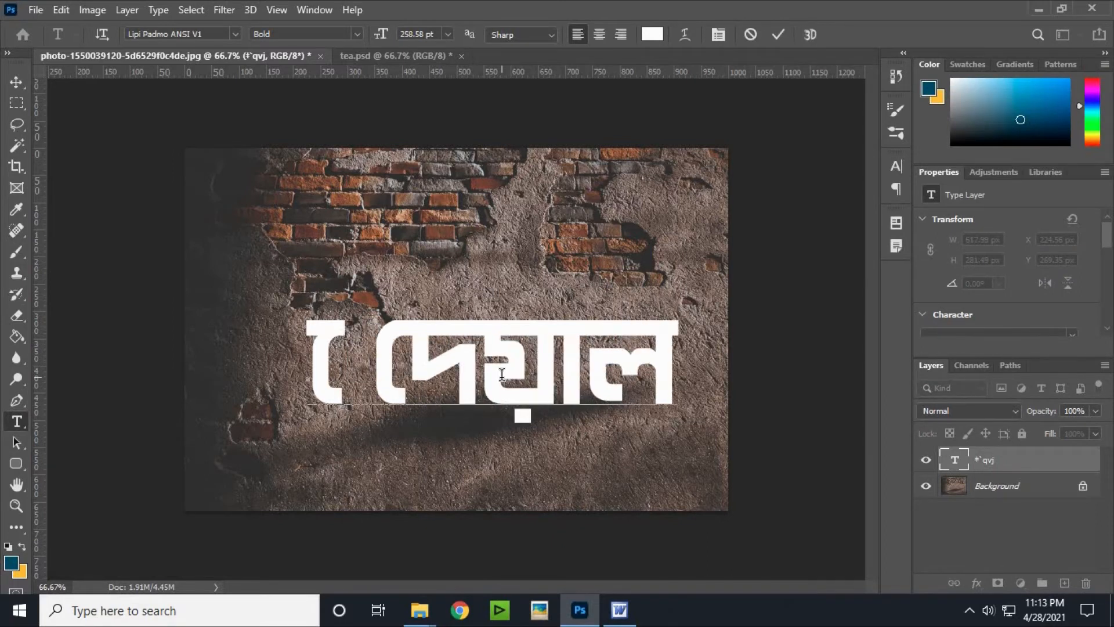
left_click_drag(378, 346, 319, 340)
key("BackSpace")
left_click(19, 81)
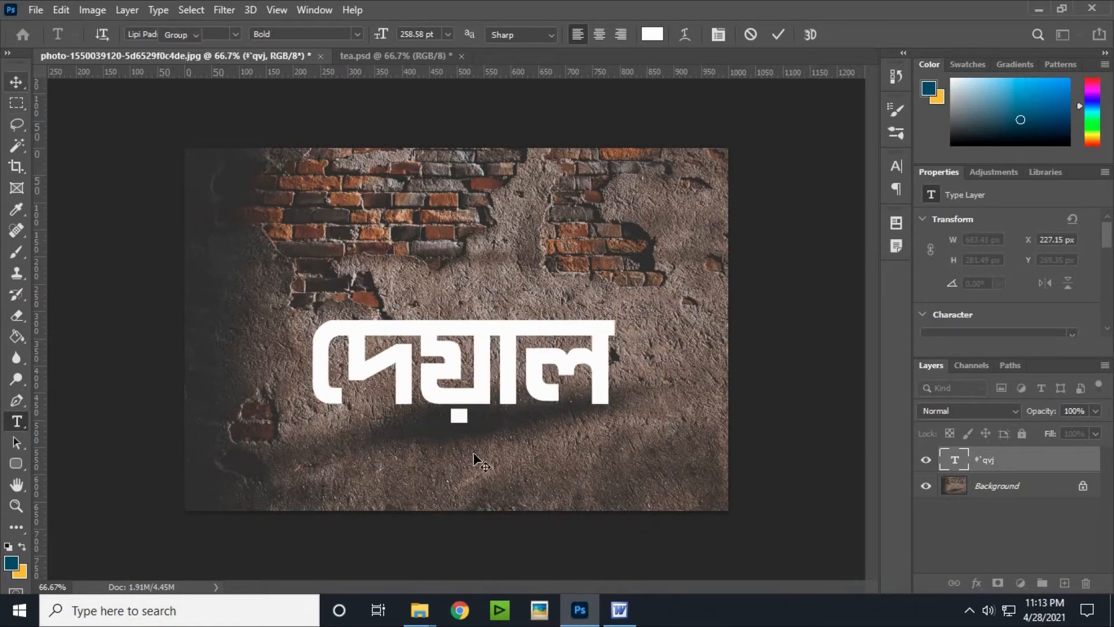
Step: Enlarge the word to about 634 × 317 px and place it at about X 222, Y 235 px
left_click_drag(597, 419, 601, 426)
key("ctrl+t")
left_click_drag(638, 463, 665, 476)
key("Return")
left_click_drag(510, 386, 500, 370)
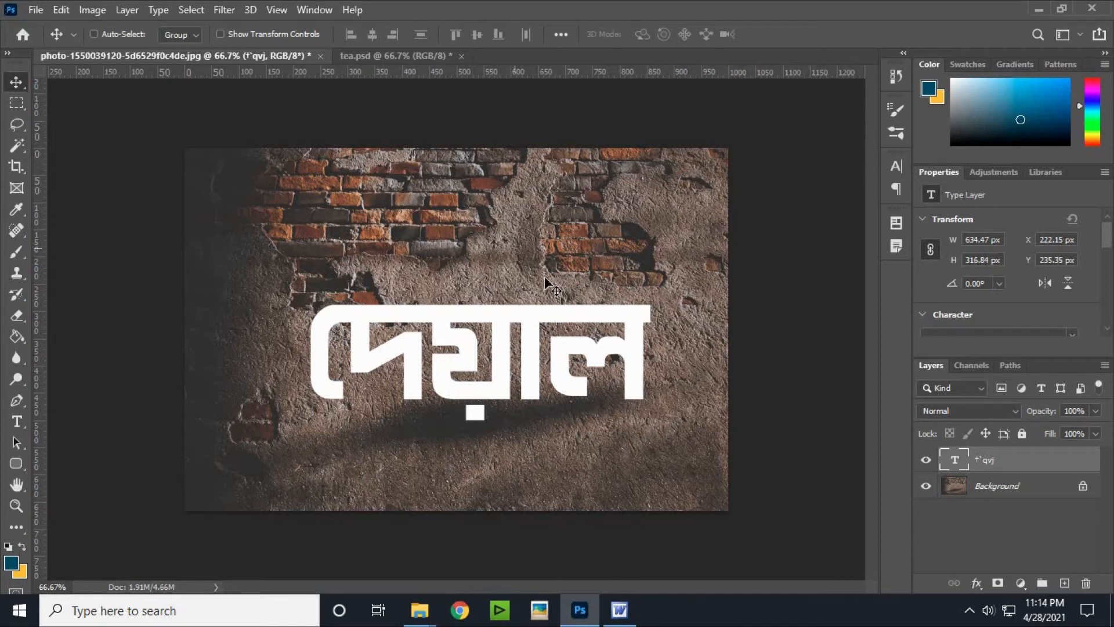
Step: Open the text layer's Blending Options and raise the Underlying Layer black point under Blend If to 102
right_click(1036, 464)
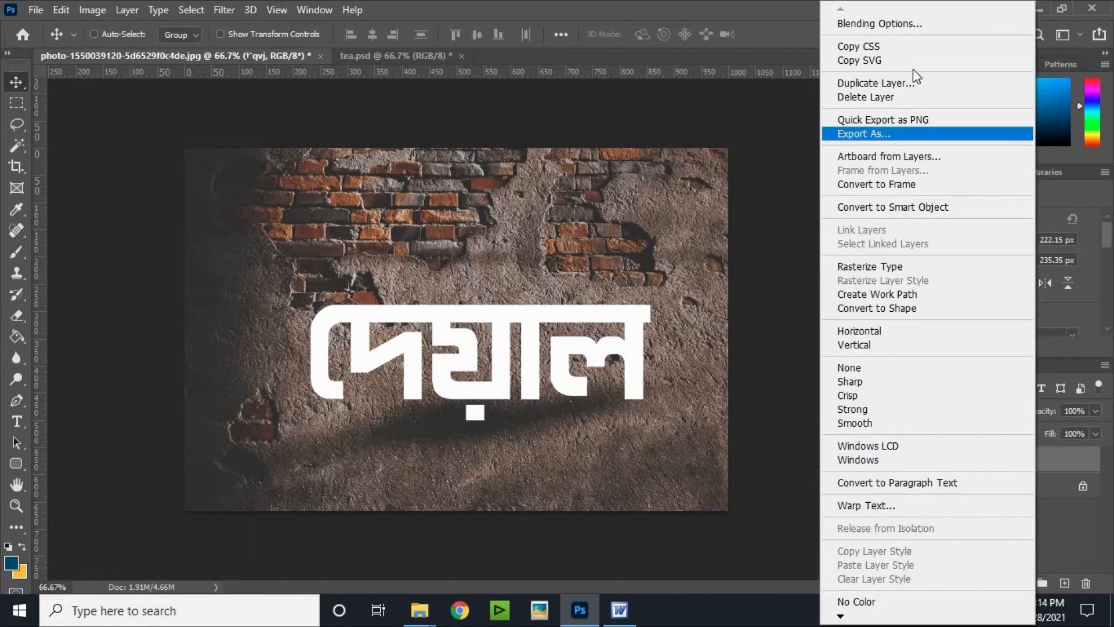
left_click(894, 27)
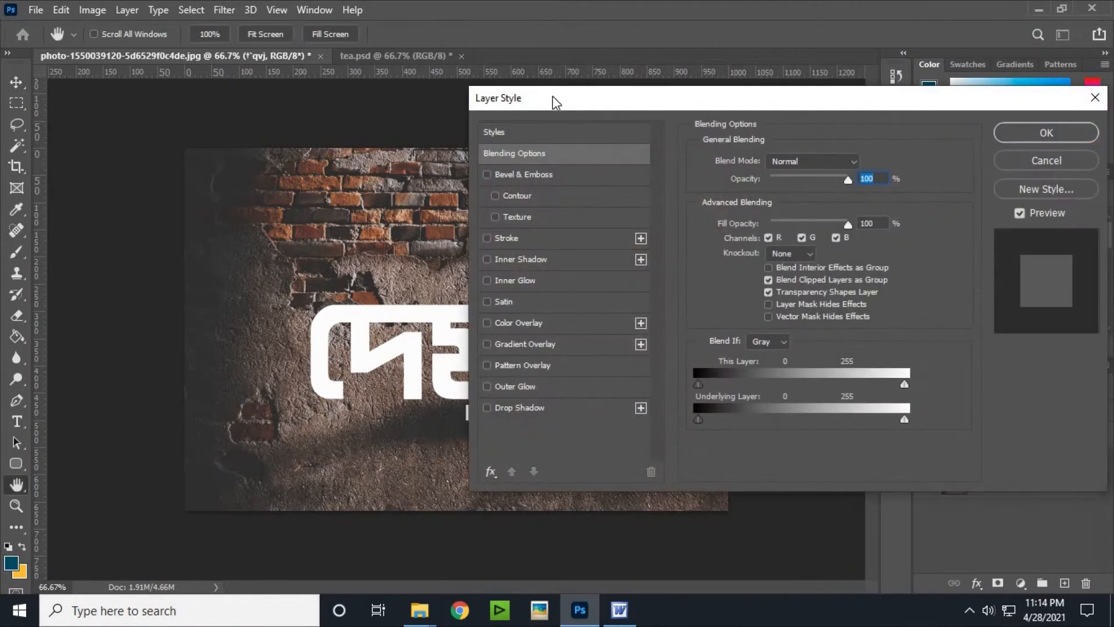
left_click_drag(563, 100, 754, 144)
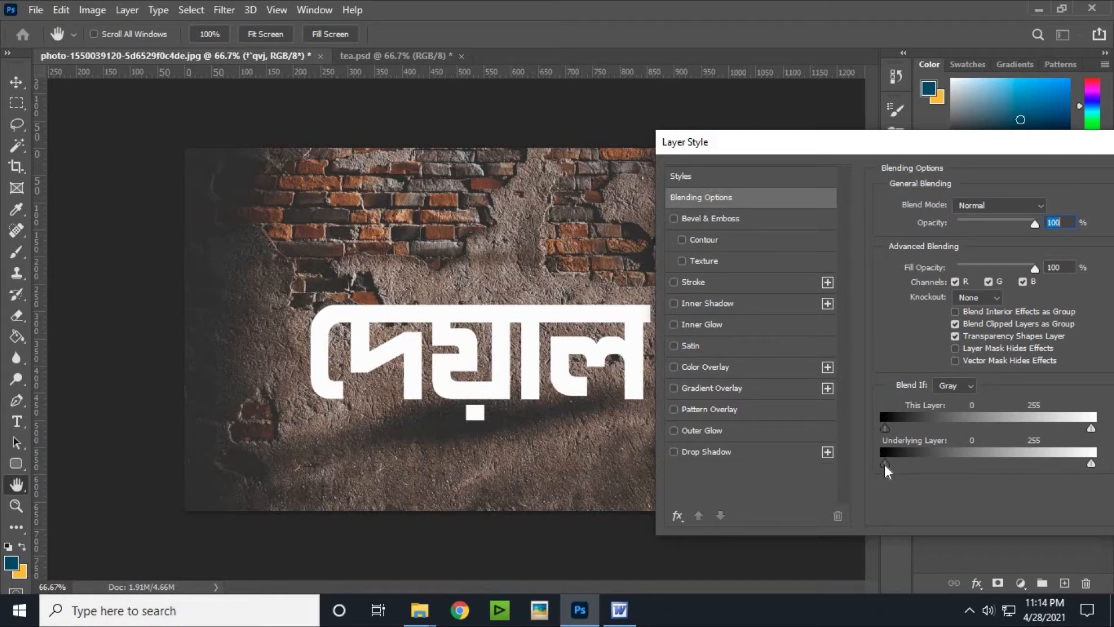
left_click_drag(907, 464, 960, 462)
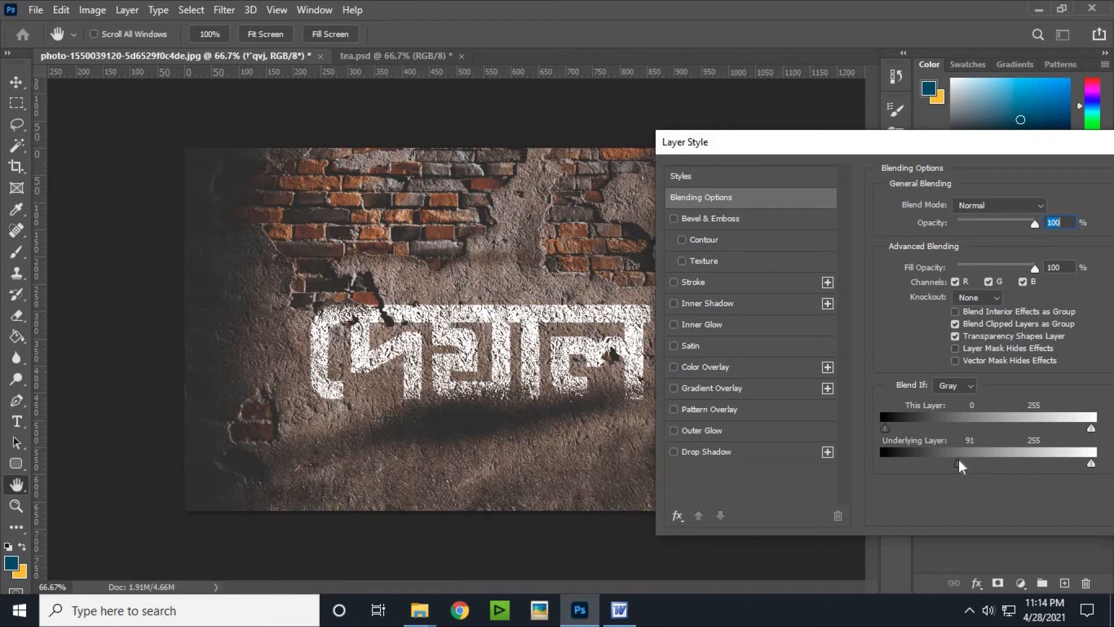
left_click_drag(960, 460, 970, 461)
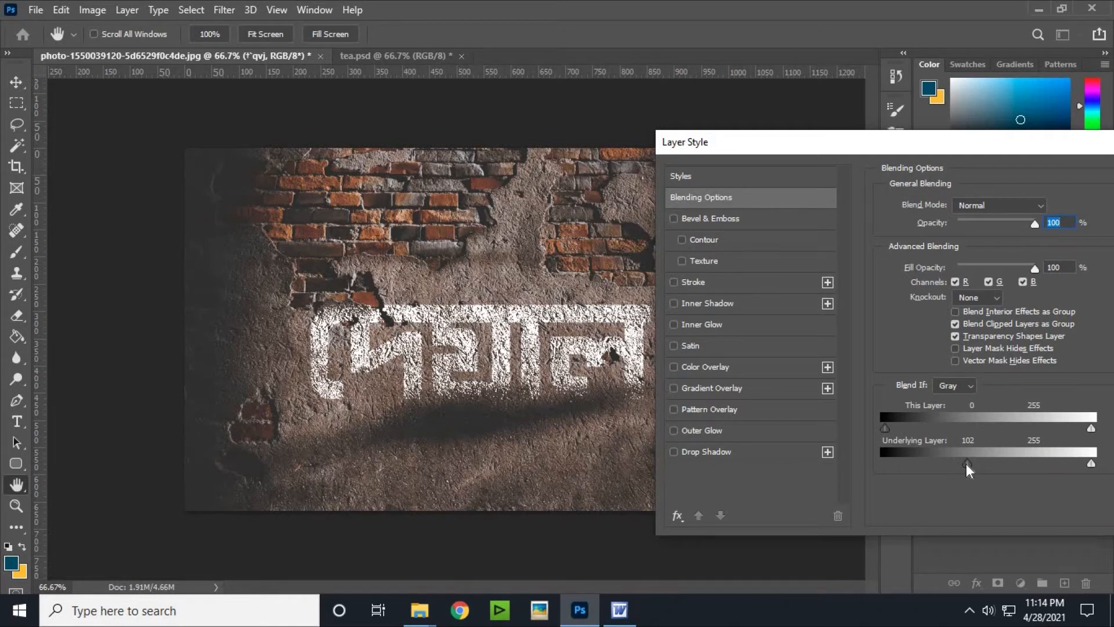
Step: Split the Underlying Layer's black point and set its halves to 32 / 165 for a soft blend with the wall
left_click_drag(966, 465, 921, 467)
left_click_drag(918, 466, 881, 463)
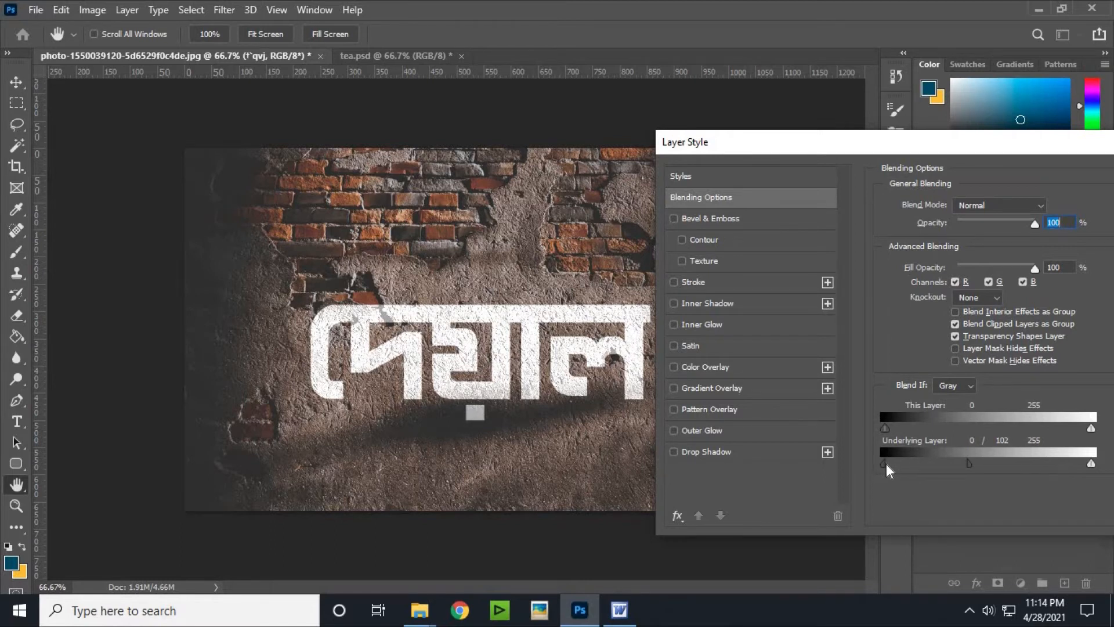
left_click_drag(884, 465, 1024, 464)
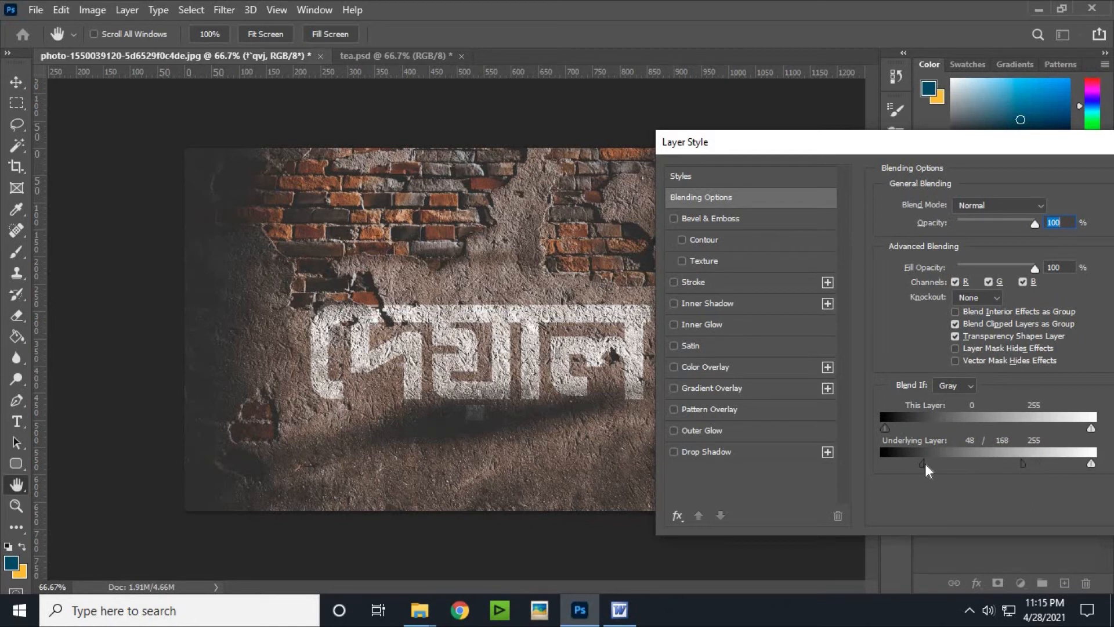
left_click_drag(920, 463, 911, 458)
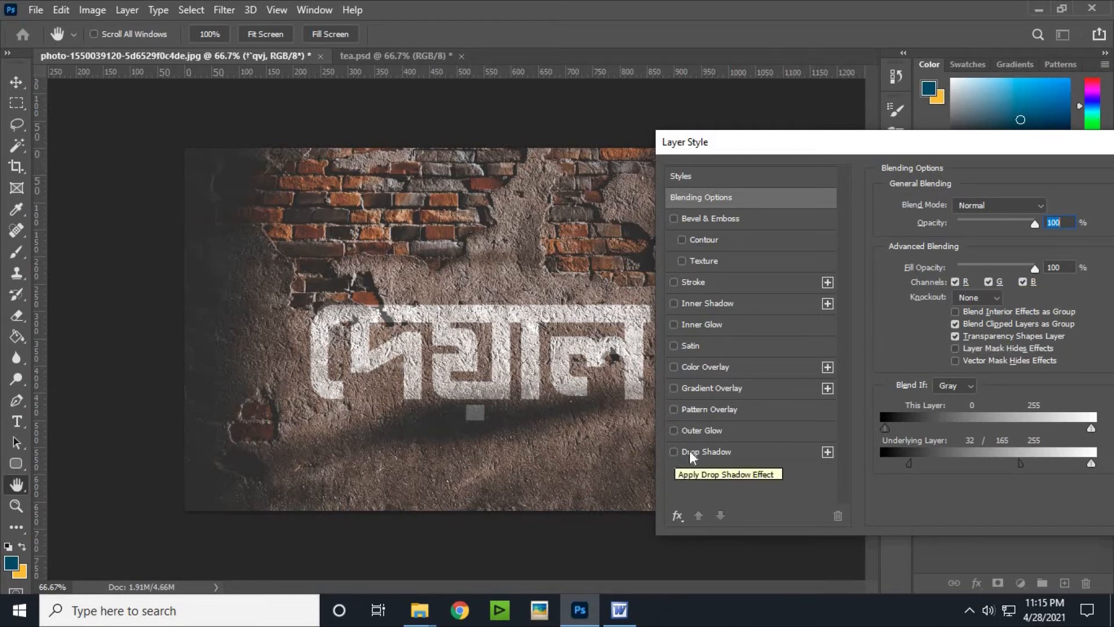
Step: Add a drop shadow with a distance of 3 px to the wall text and apply the layer style
left_click(674, 452)
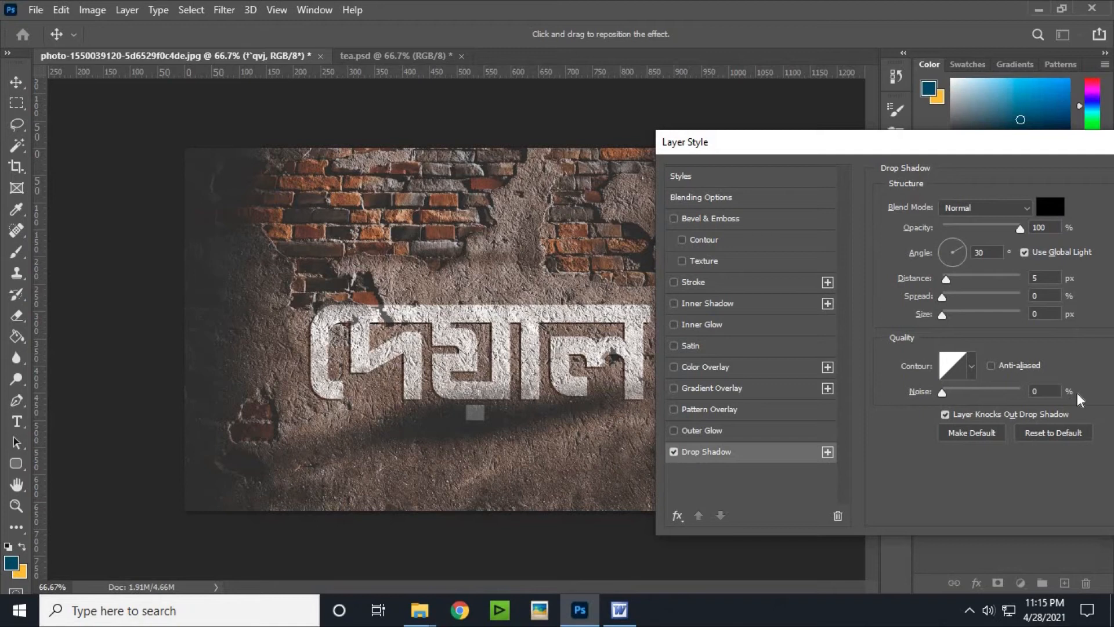
left_click(1045, 279)
type("3")
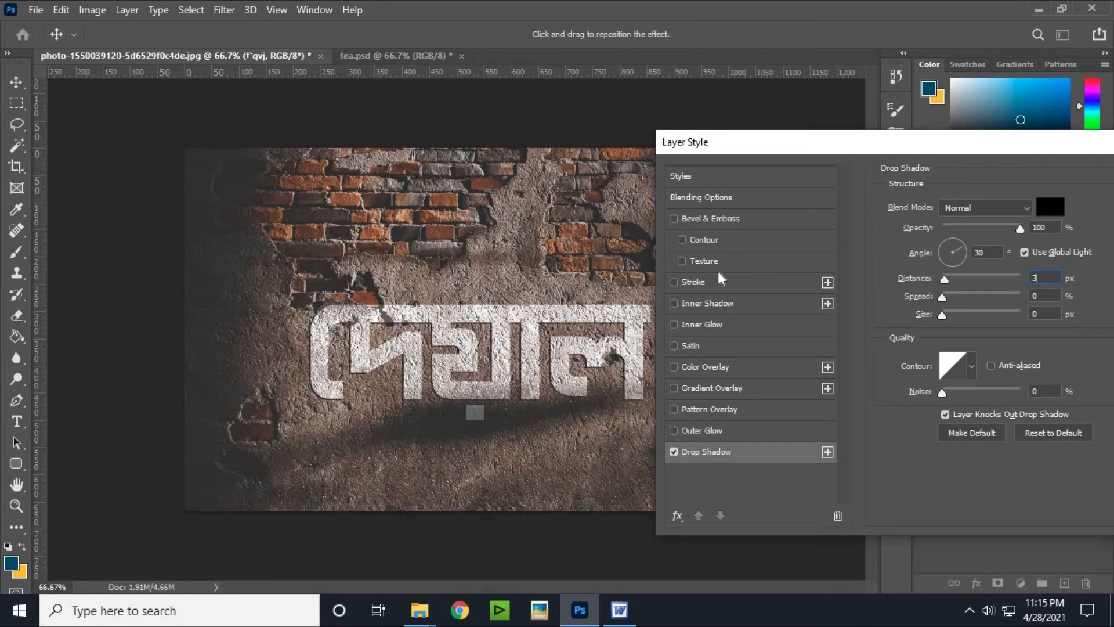
left_click_drag(893, 146, 693, 157)
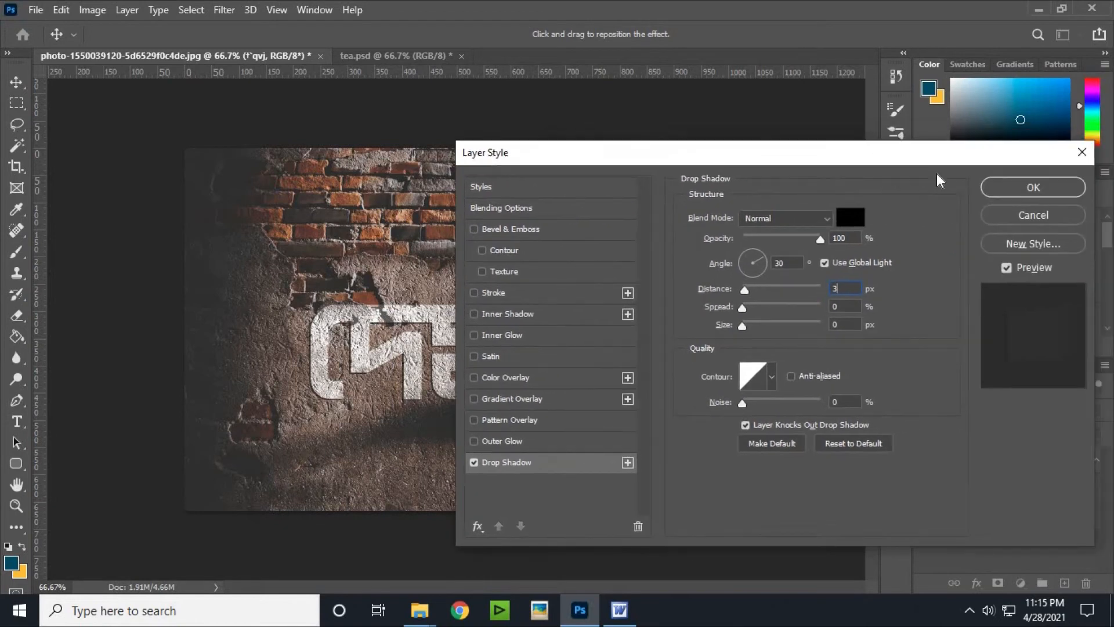
left_click(1039, 190)
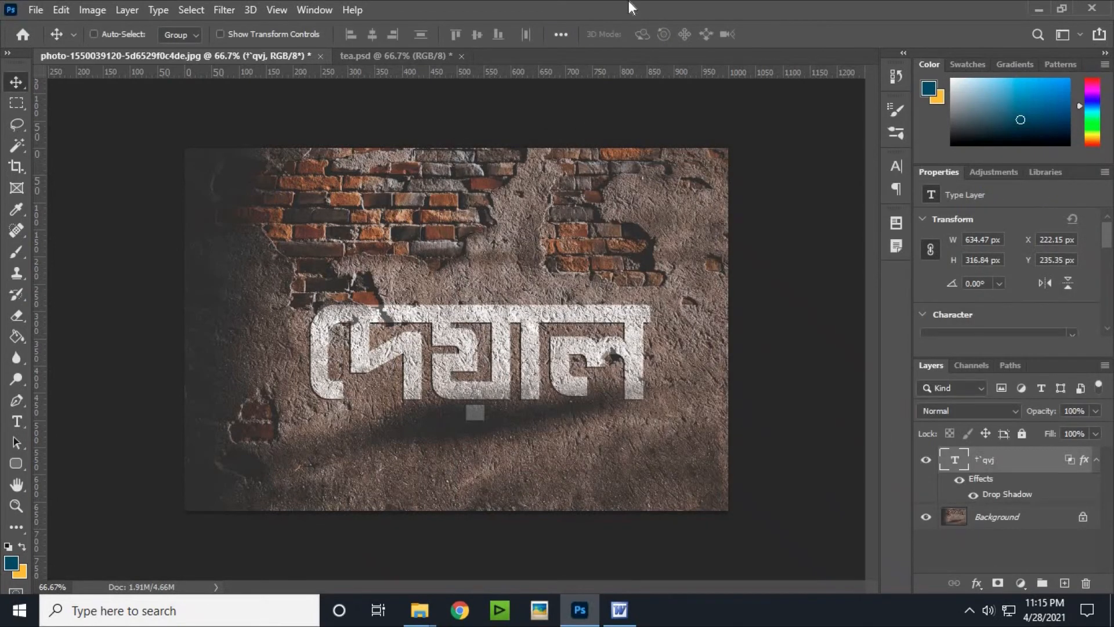
Step: In the tea.psd document, add a white text layer reading "চা বাগান" over the tea bushes
left_click(374, 56)
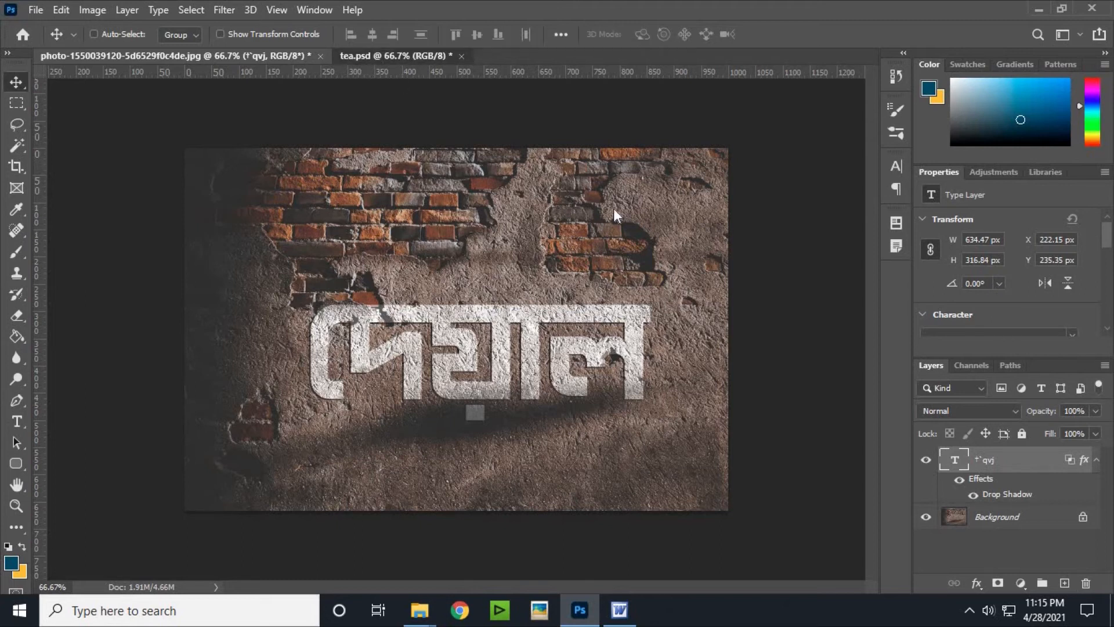
left_click(18, 422)
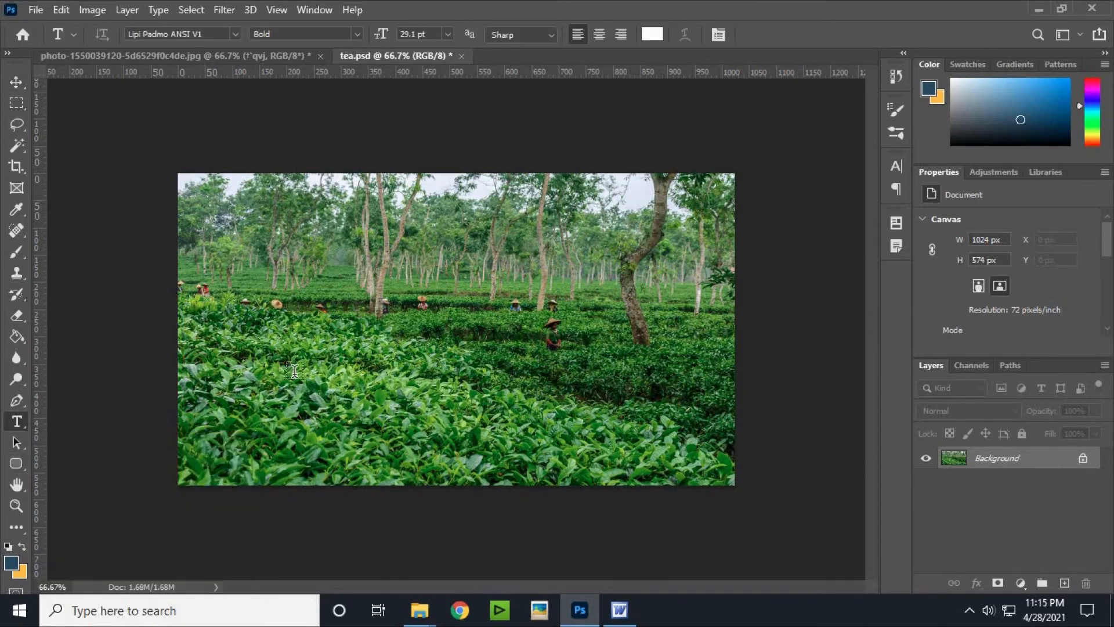
left_click(336, 376)
key("ctrl+v")
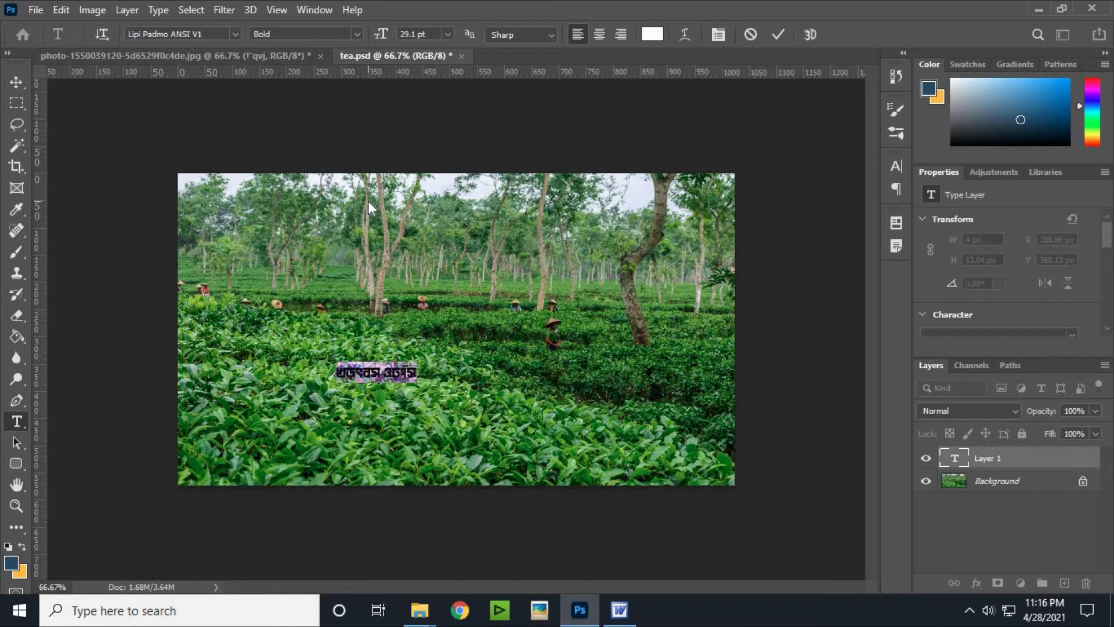
left_click(392, 376)
key("ctrl")
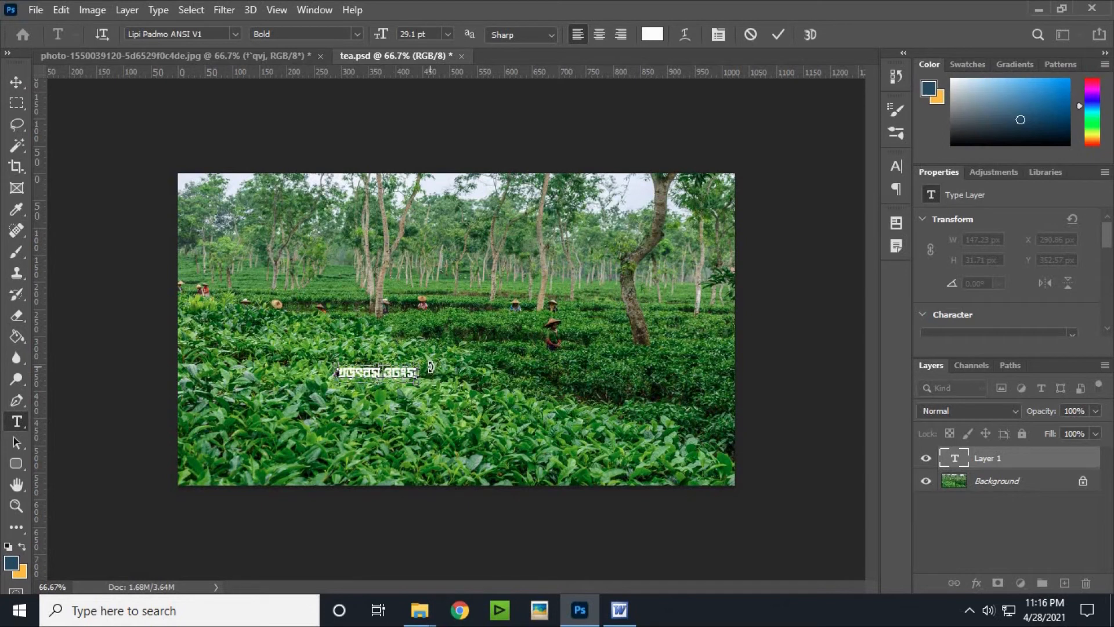
key("ctrl+a")
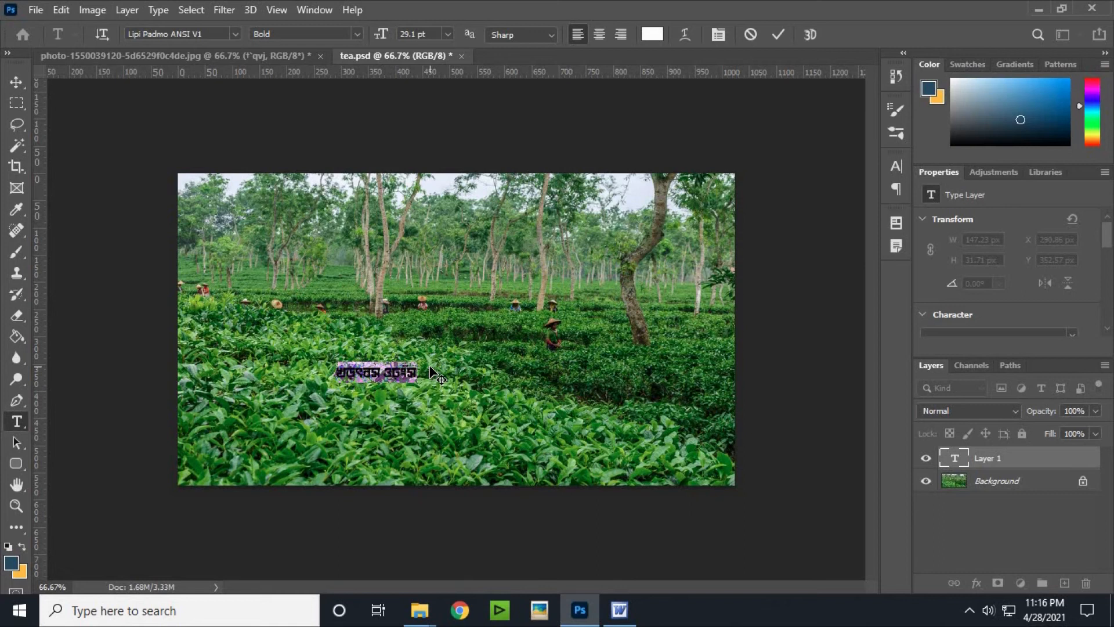
type("চা ব")
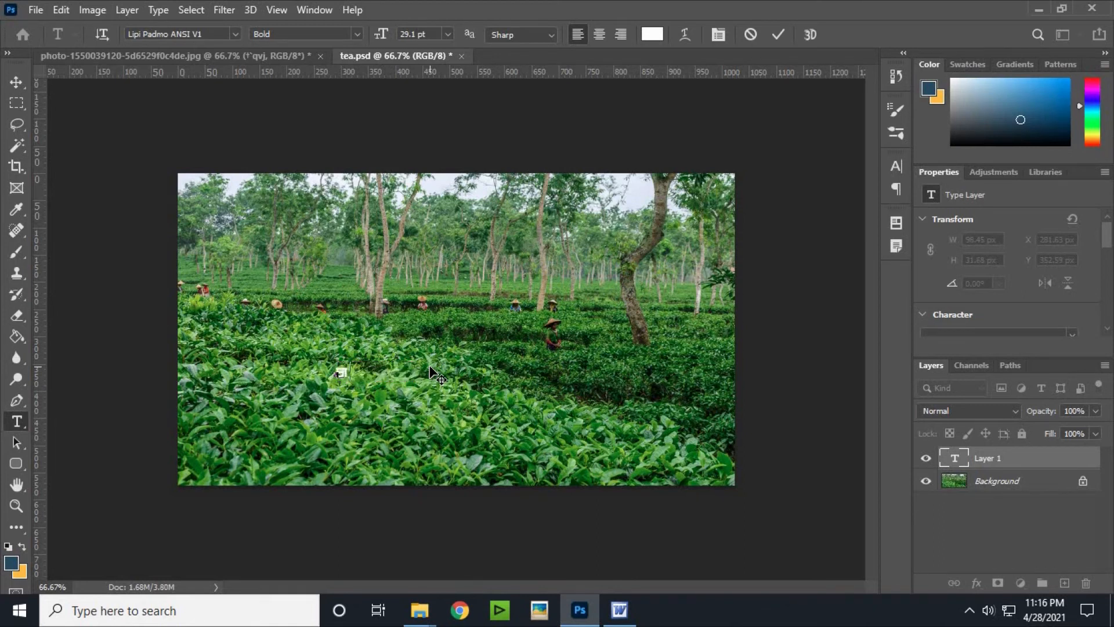
type("াগান")
left_click(16, 83)
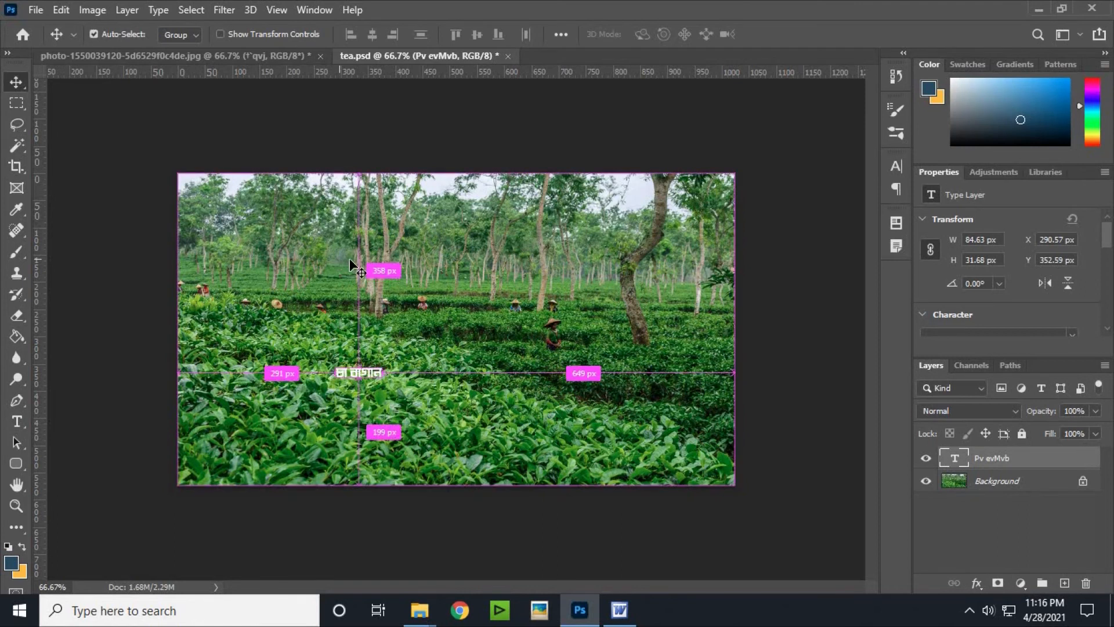
Step: Enlarge the tea garden text to about 705 × 264 px and move it to about X 134, Y 282 px
key("ctrl+t")
left_click_drag(384, 384, 745, 504)
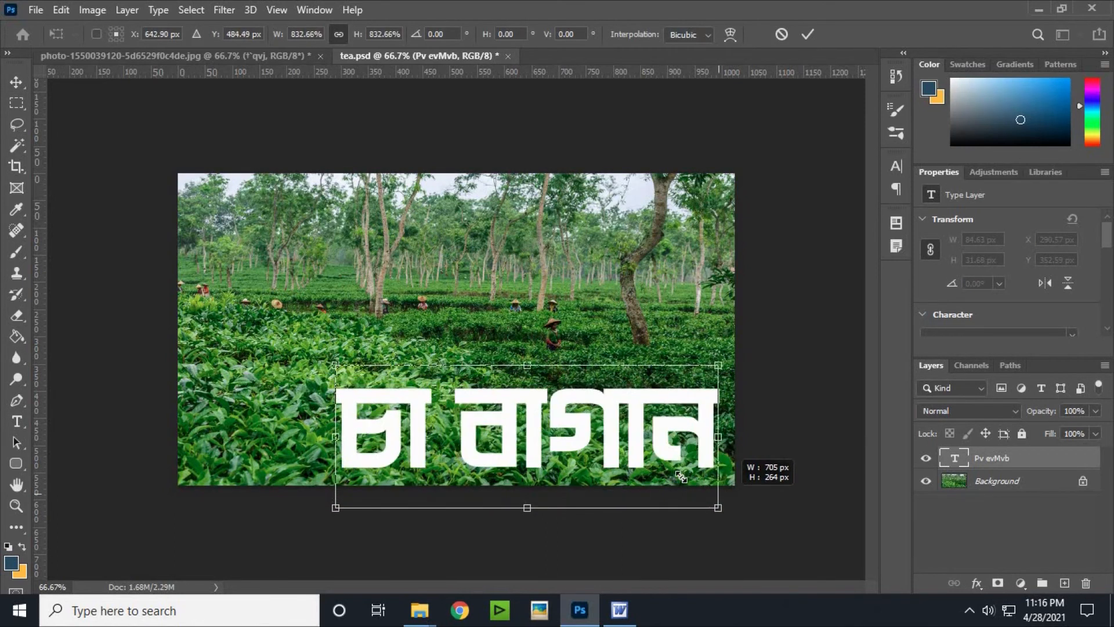
key("Return")
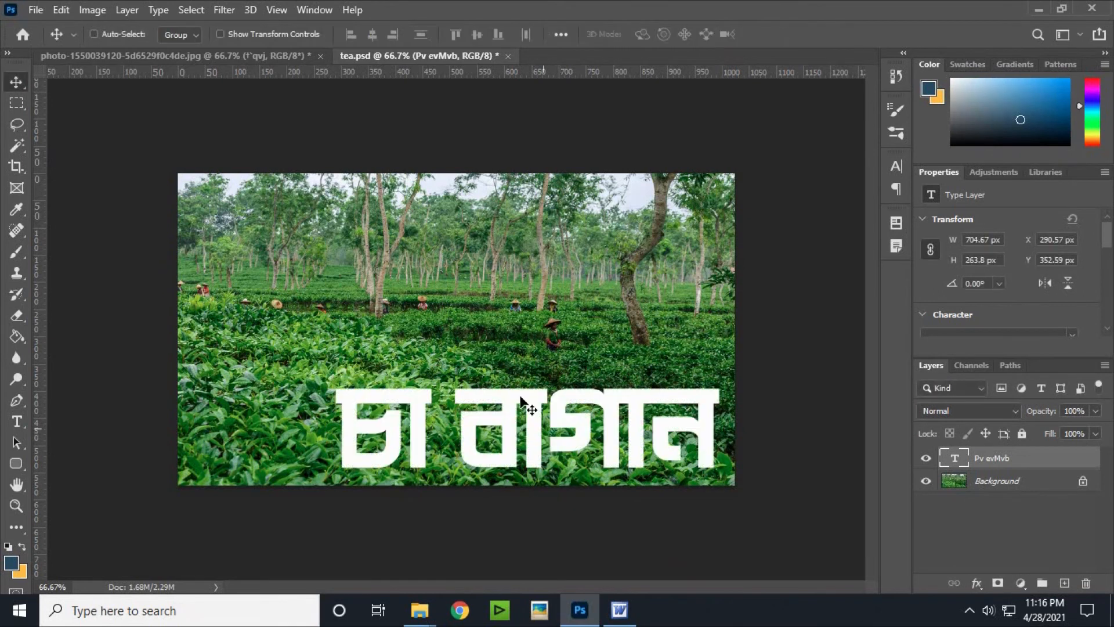
left_click_drag(656, 432, 579, 408)
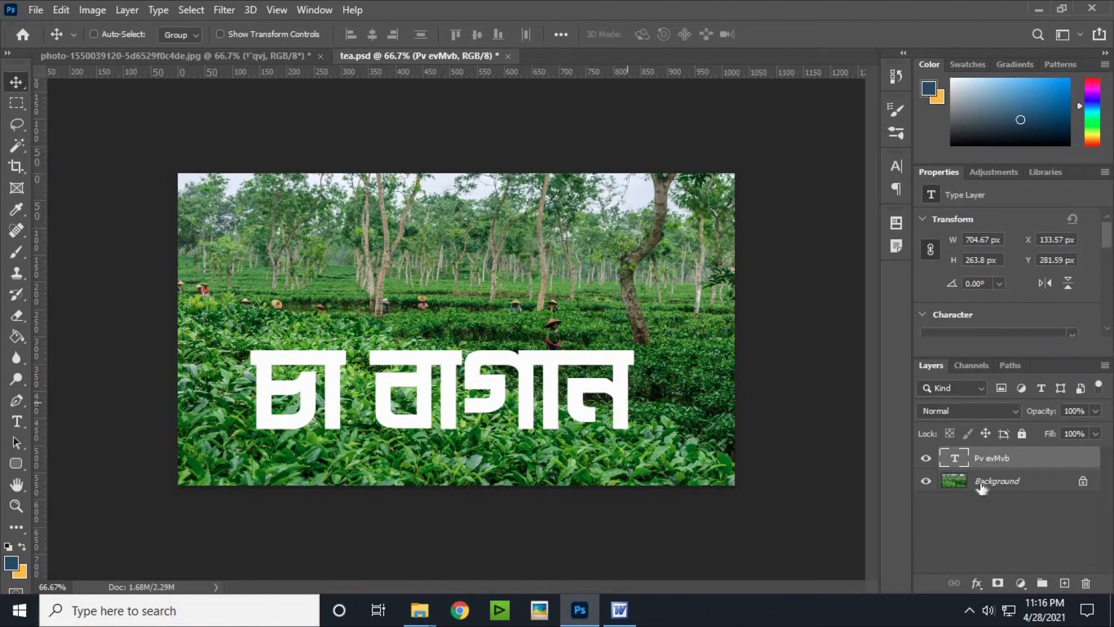
Step: In the tea text layer's Blending Options, split the Underlying Layer black point under Blend If and set its halves to 13 / 144
right_click(1034, 456)
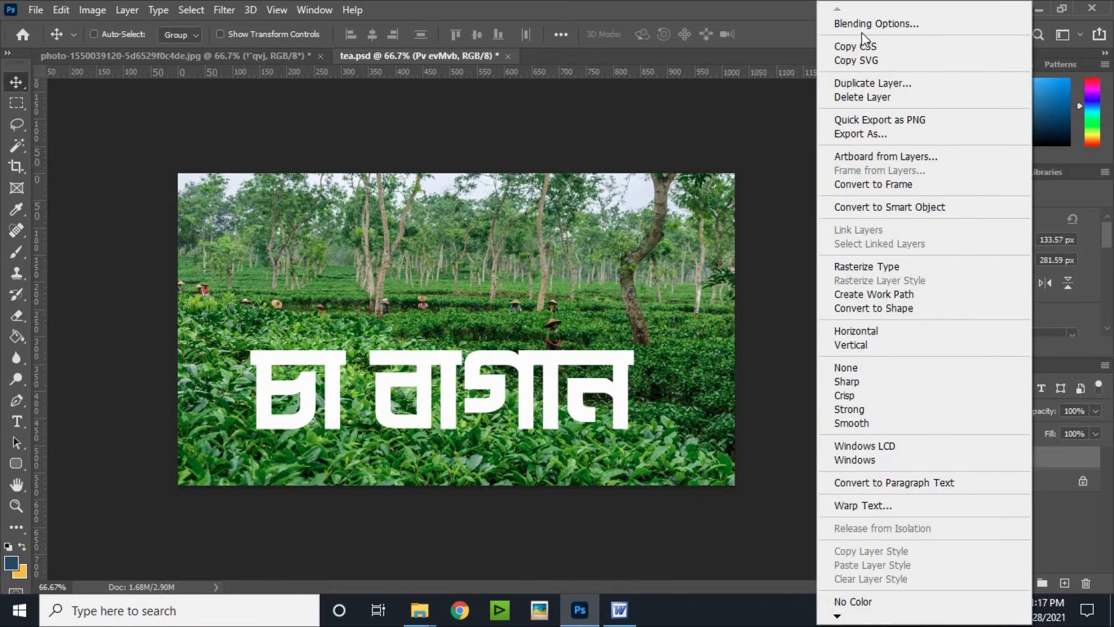
left_click(883, 23)
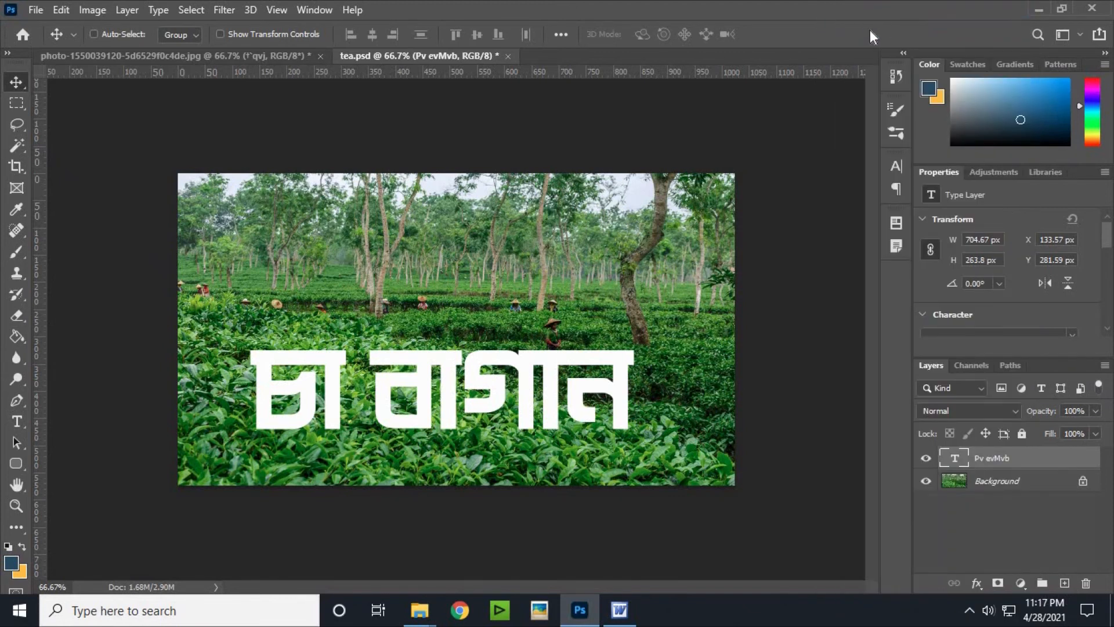
left_click_drag(596, 158, 746, 140)
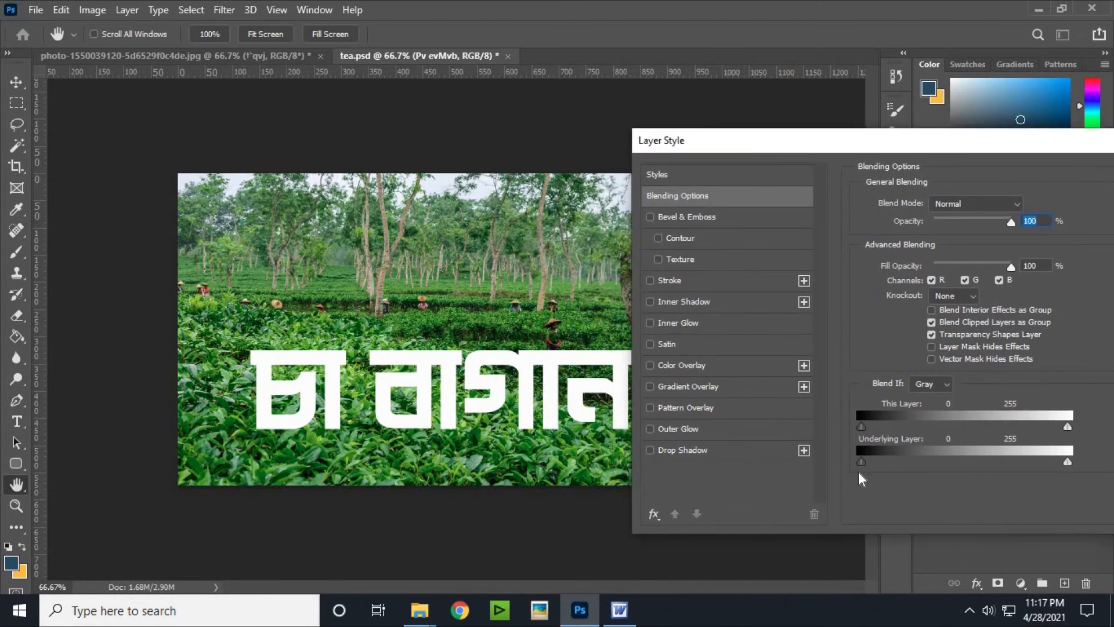
left_click_drag(861, 463, 888, 462)
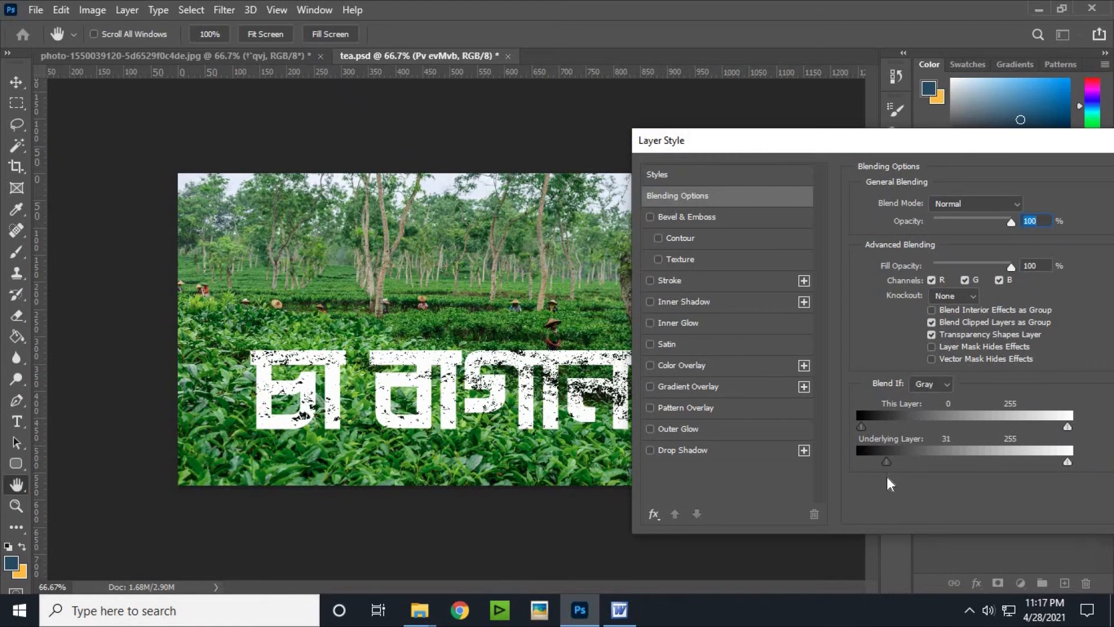
left_click_drag(891, 462, 931, 462)
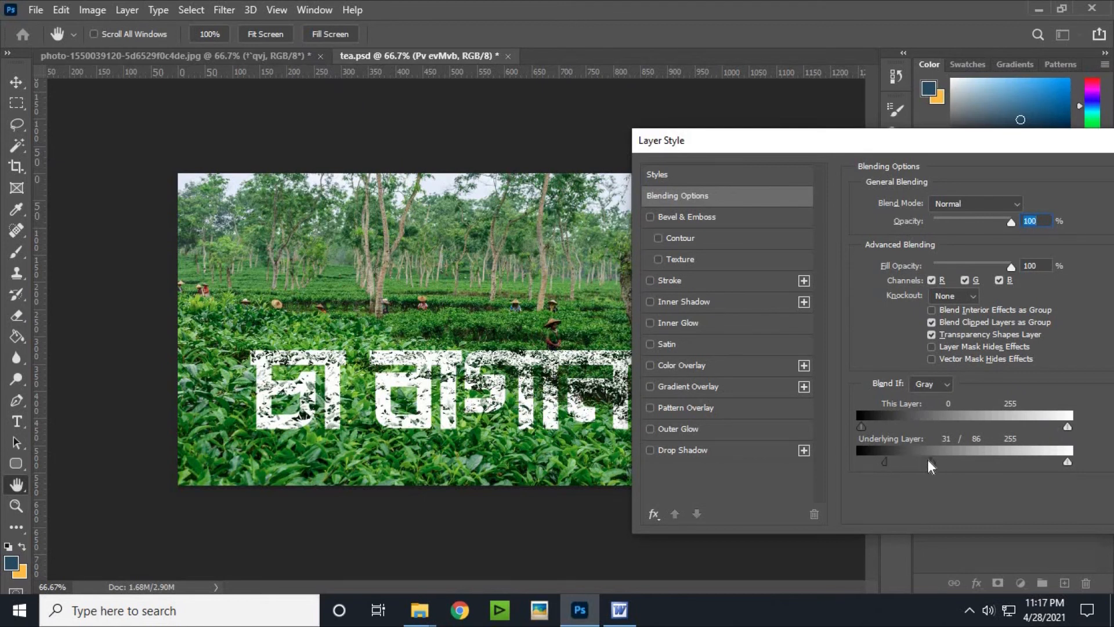
left_click_drag(987, 458, 880, 462)
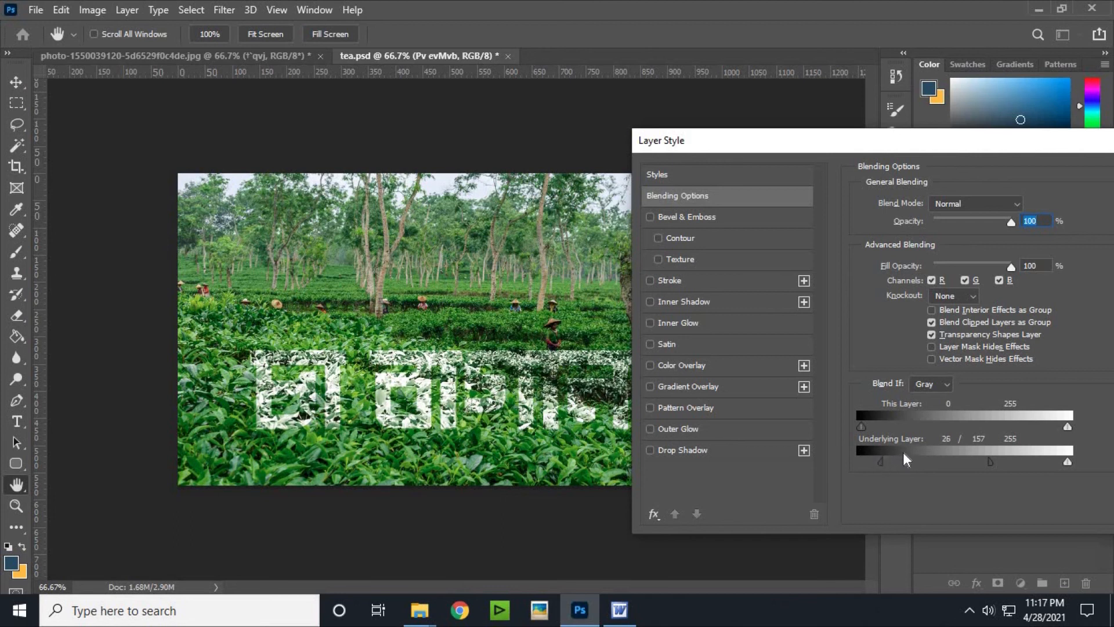
mouse_move(994, 458)
left_mouse_down()
mouse_move(1005, 461)
mouse_move(955, 458)
mouse_move(1006, 452)
mouse_move(942, 450)
mouse_move(979, 450)
left_mouse_up()
mouse_move(879, 461)
left_mouse_down()
mouse_move(907, 460)
mouse_move(857, 455)
mouse_move(883, 454)
mouse_move(866, 455)
left_mouse_up()
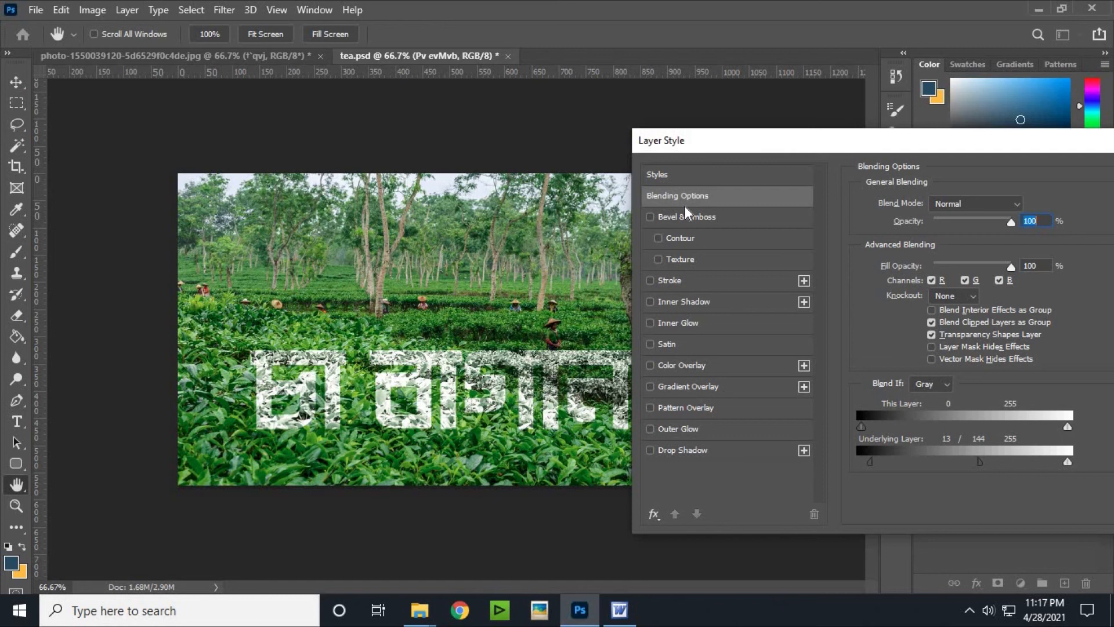
Step: Add a drop shadow with a distance of 5 px to the tea garden text and apply the layer style
left_click(650, 451)
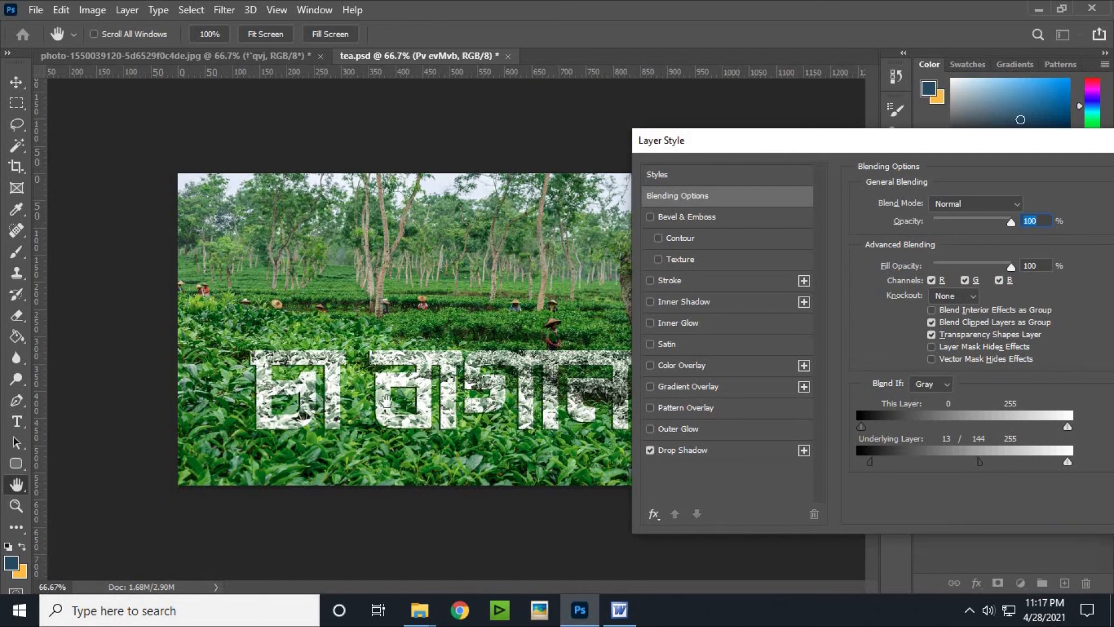
left_click(702, 451)
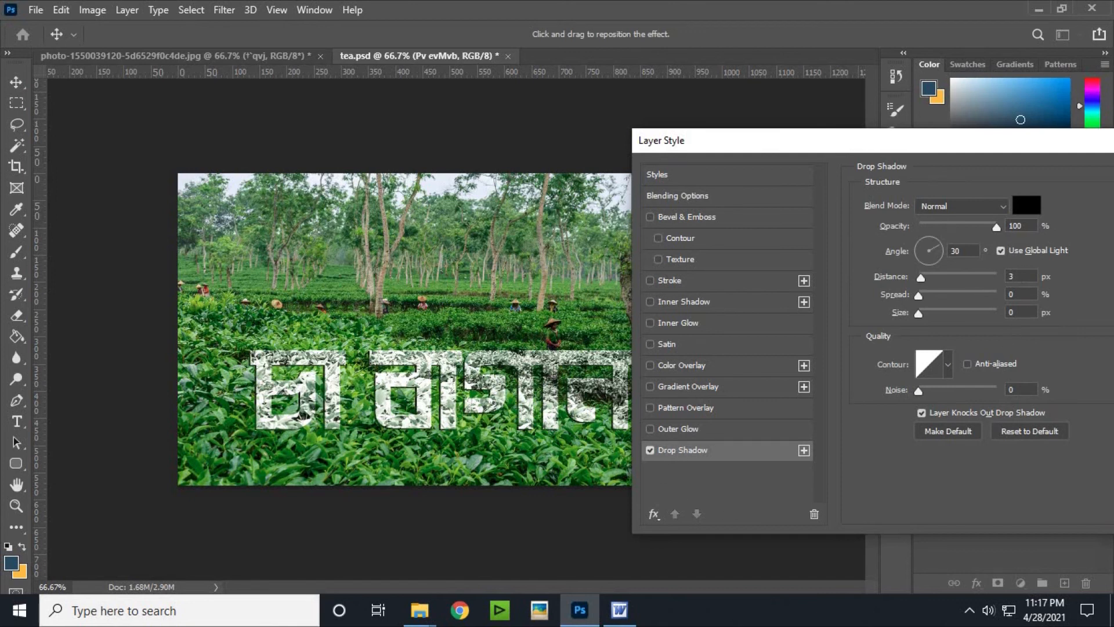
type("5")
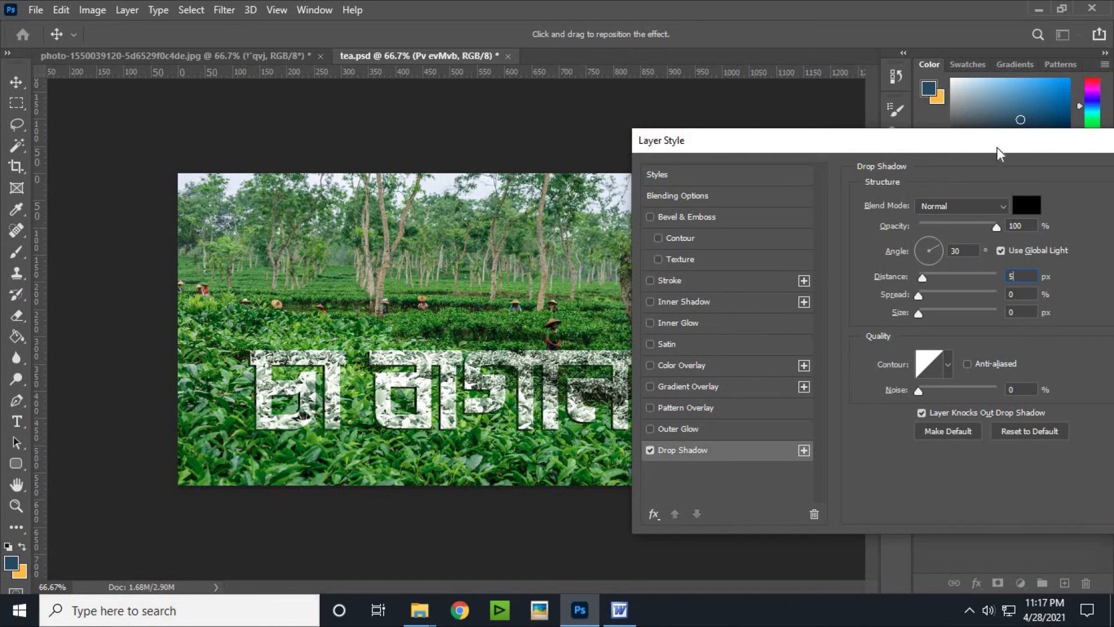
left_click_drag(815, 142, 640, 152)
left_click(1034, 184)
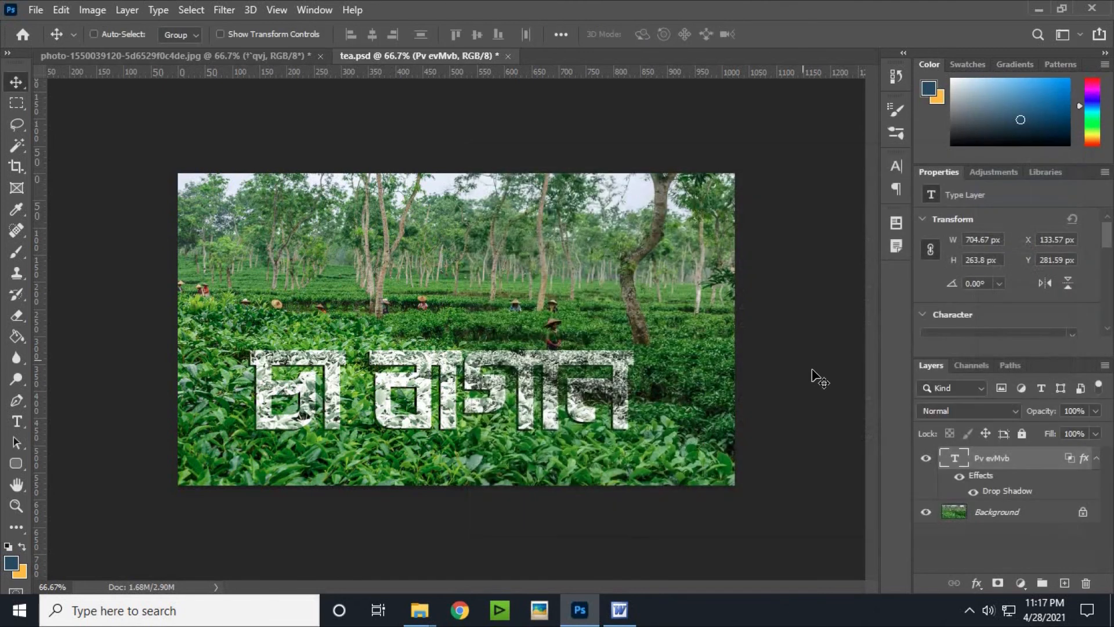